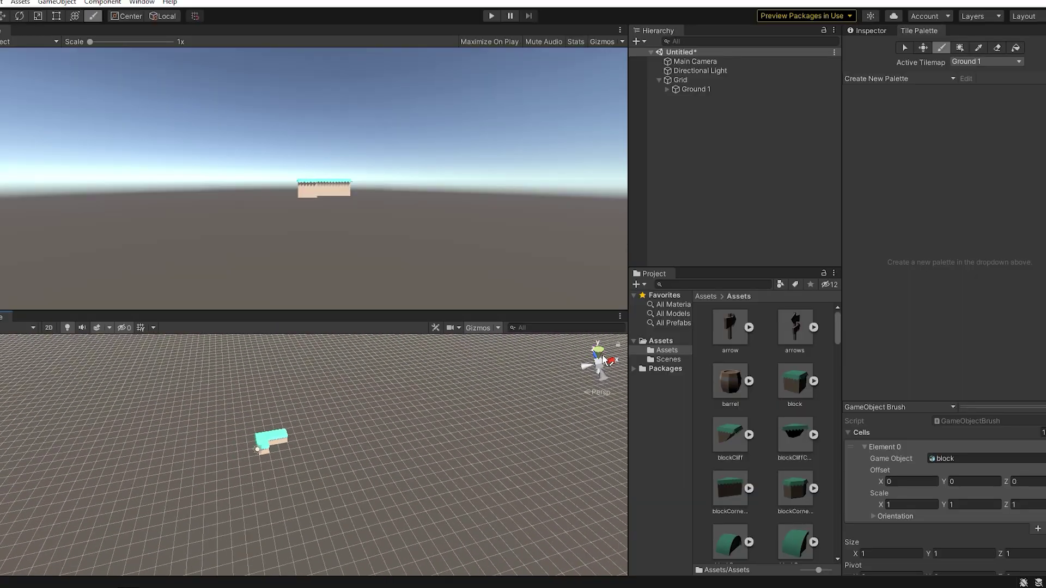
Paint a large island of block objects on the Ground 1 tilemap and add a Ground 2 tilemap under Grid
mouse_move(269, 436)
left_mouse_down()
mouse_move(341, 482)
mouse_move(261, 474)
mouse_move(308, 520)
mouse_move(417, 428)
mouse_move(351, 442)
mouse_move(353, 496)
left_mouse_up()
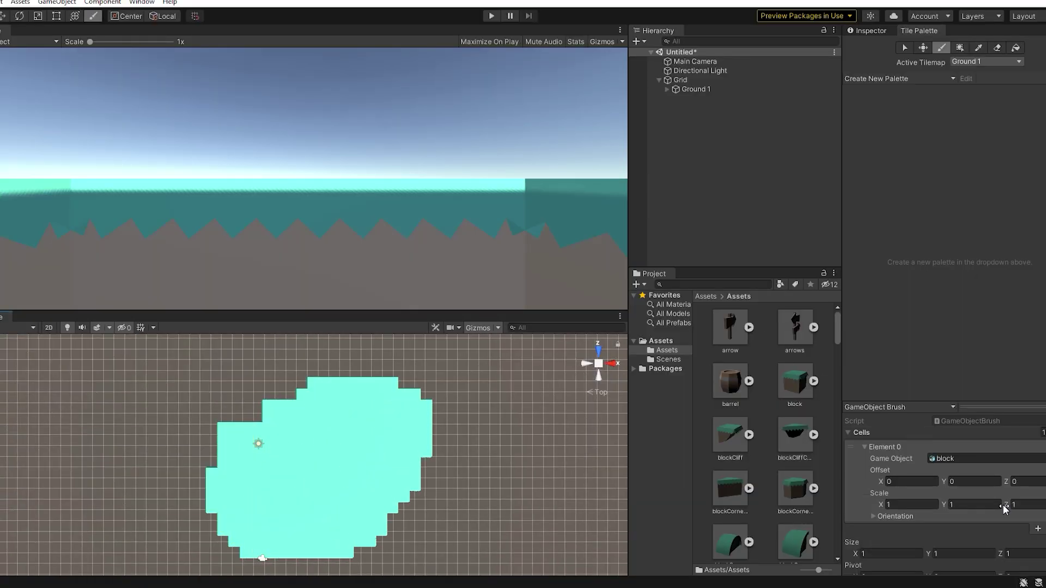
right_click(674, 80)
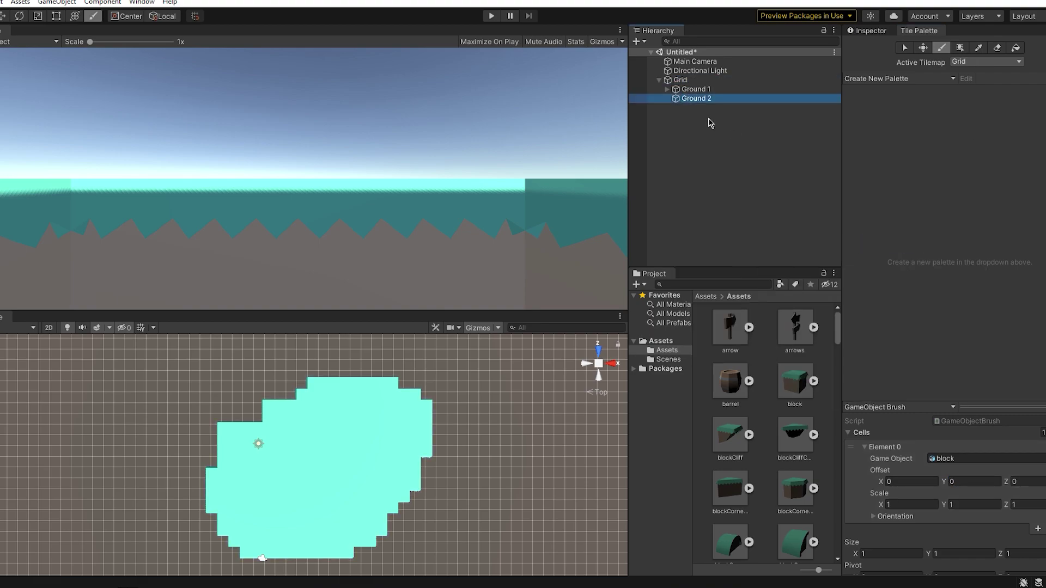
Paint a raised strip of blocks along the island's far edge on the Ground 2 tilemap
left_click(867, 31)
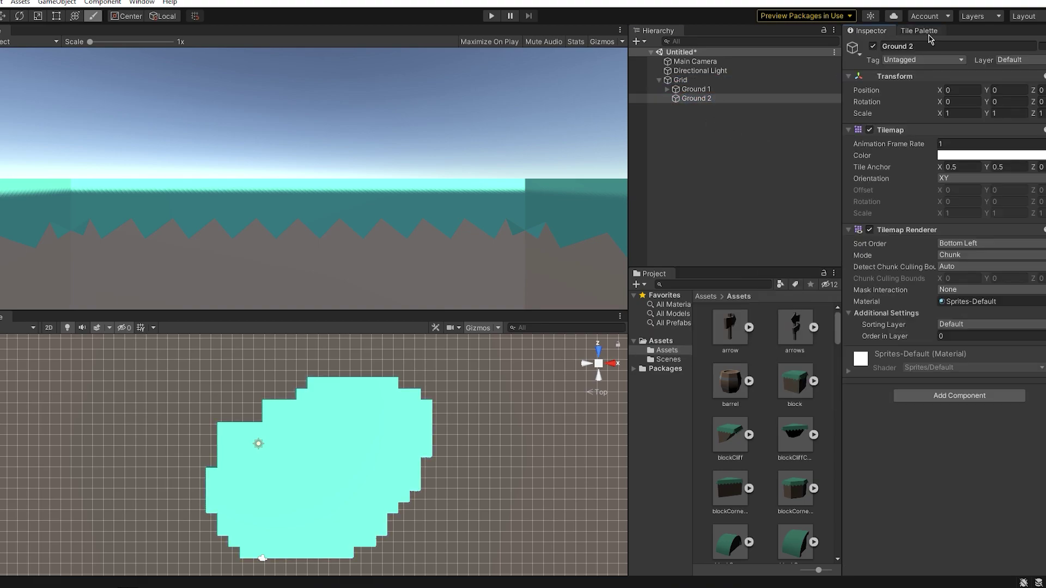
left_click(926, 32)
mouse_move(381, 393)
left_mouse_down()
mouse_move(327, 403)
mouse_move(414, 417)
mouse_move(436, 453)
left_mouse_up()
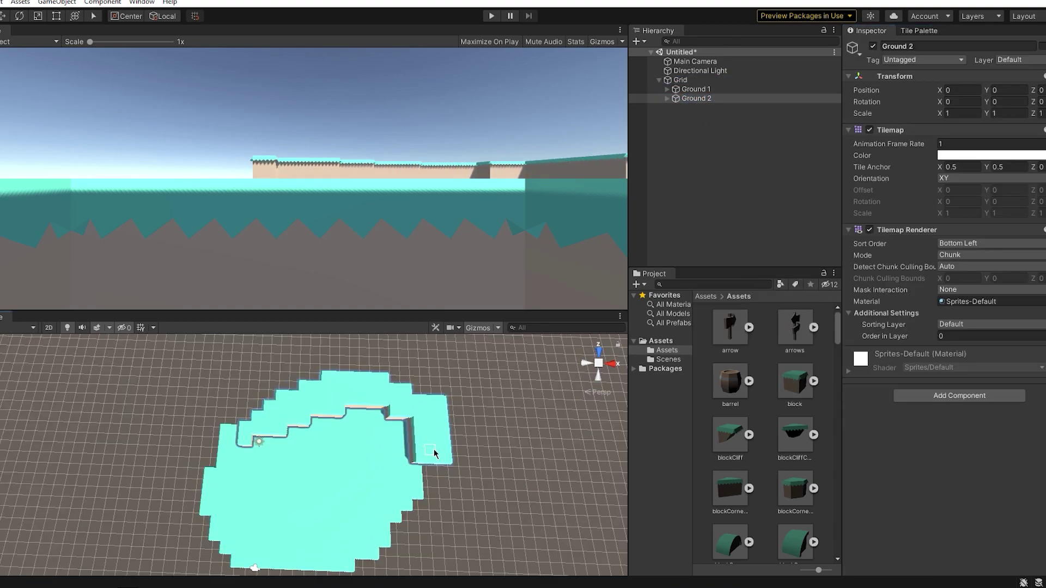
left_click(695, 61)
left_click_drag(409, 515, 384, 382, "alt")
scroll(382, 436, "up", 3)
scroll(762, 392, "down", 5)
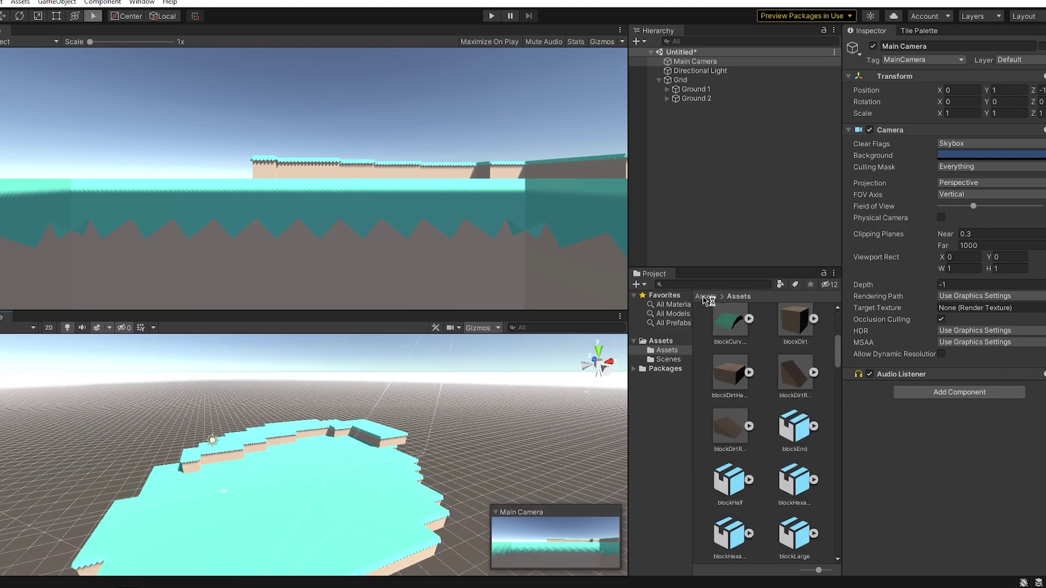
Create a Buiildings folder in the project's top-level Assets and import the building models from disk into it
left_click(706, 296)
left_click(719, 333)
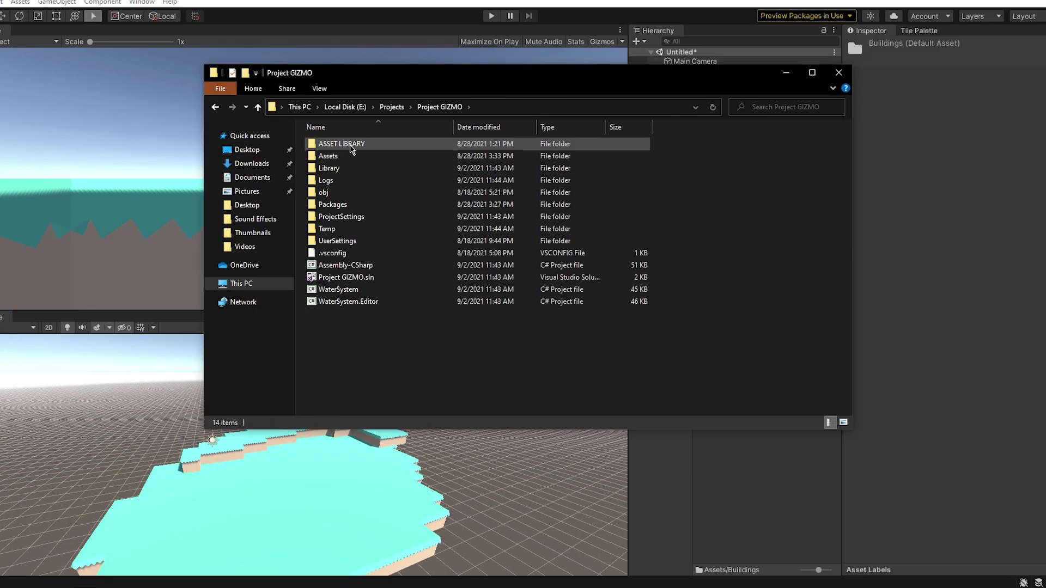
left_click_drag(349, 326, 485, 336)
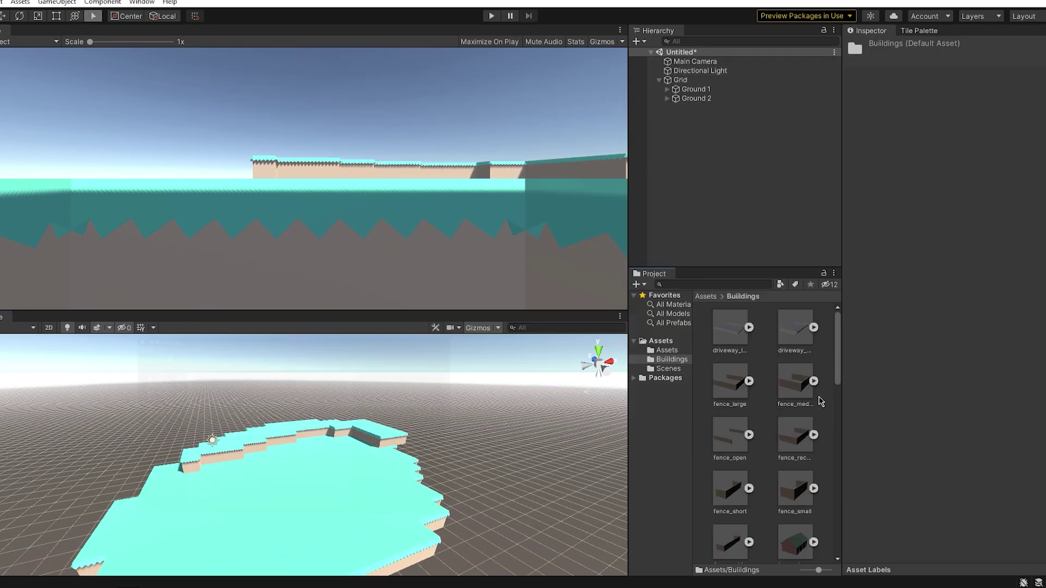
left_click_drag(819, 397, 224, 447)
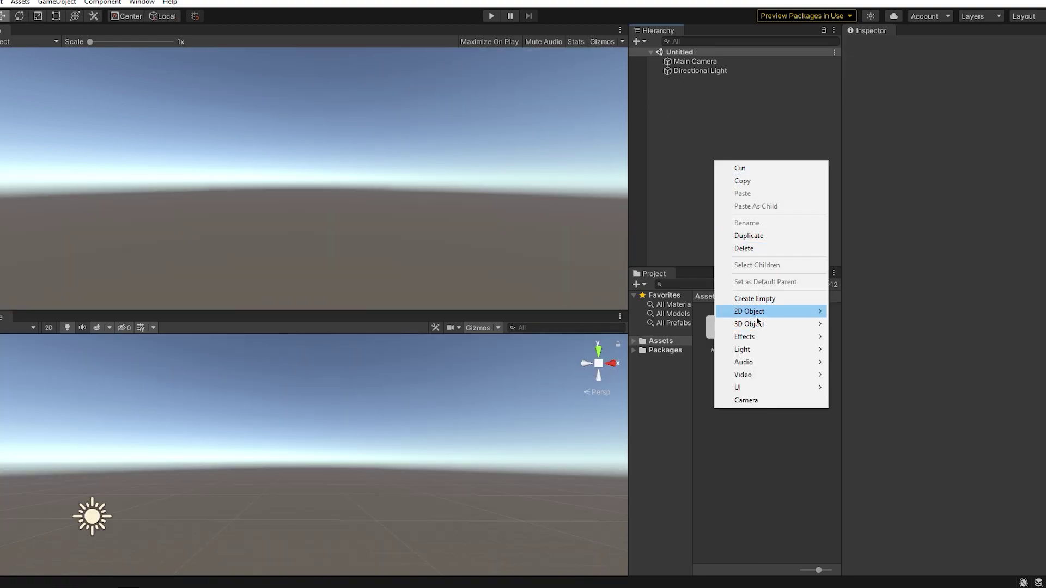
Create a rectangular 2D tilemap in the scene and name it Ground 1
mouse_move(757, 319)
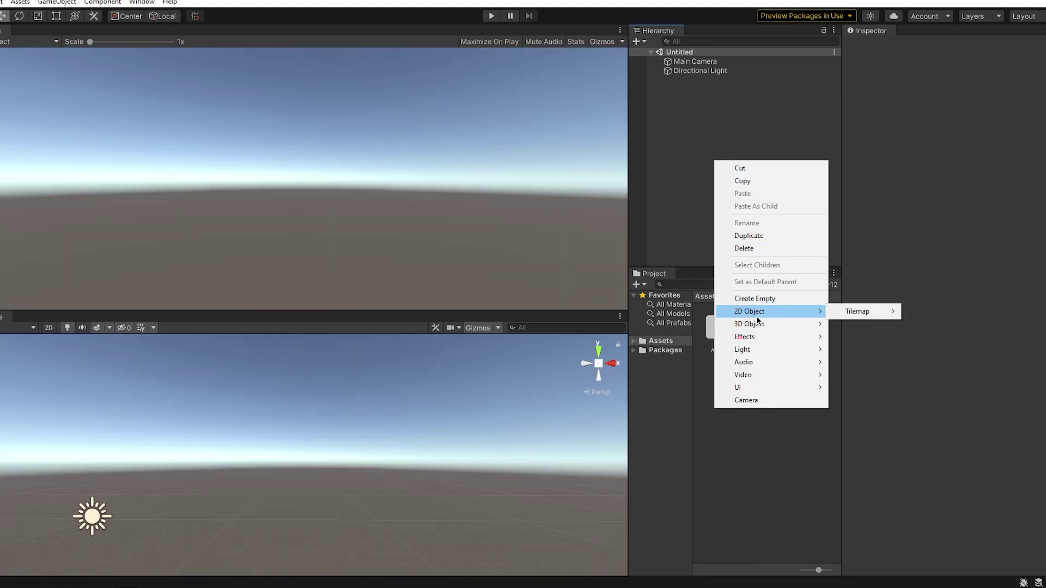
mouse_move(877, 317)
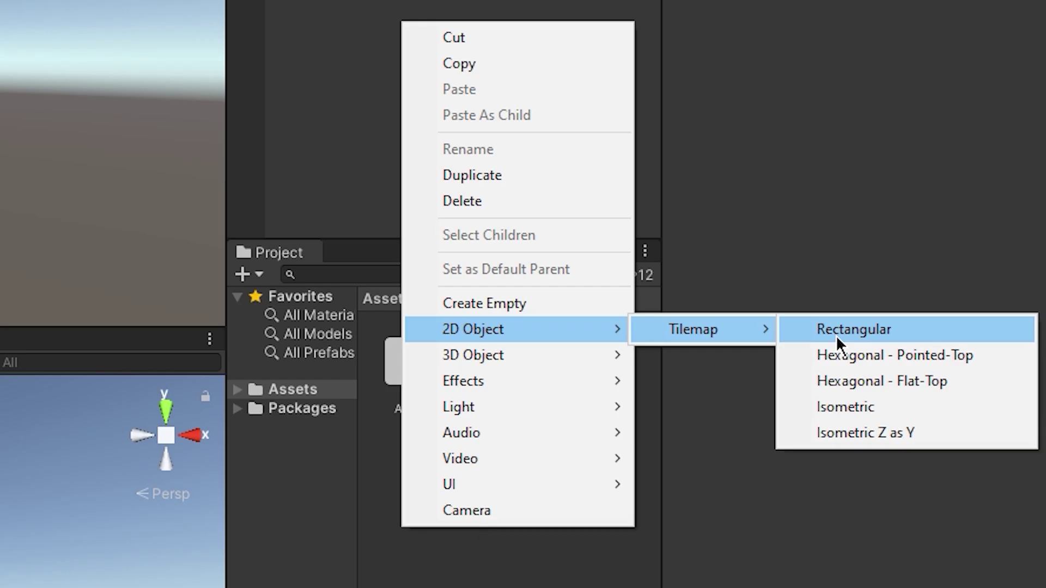
left_click(838, 329)
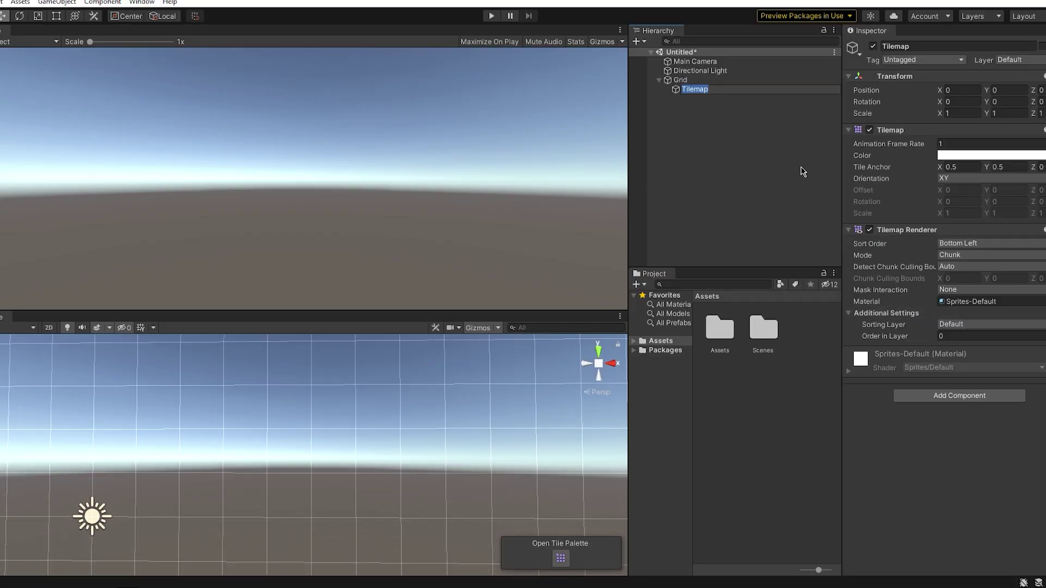
type("Ground 1")
key("Return")
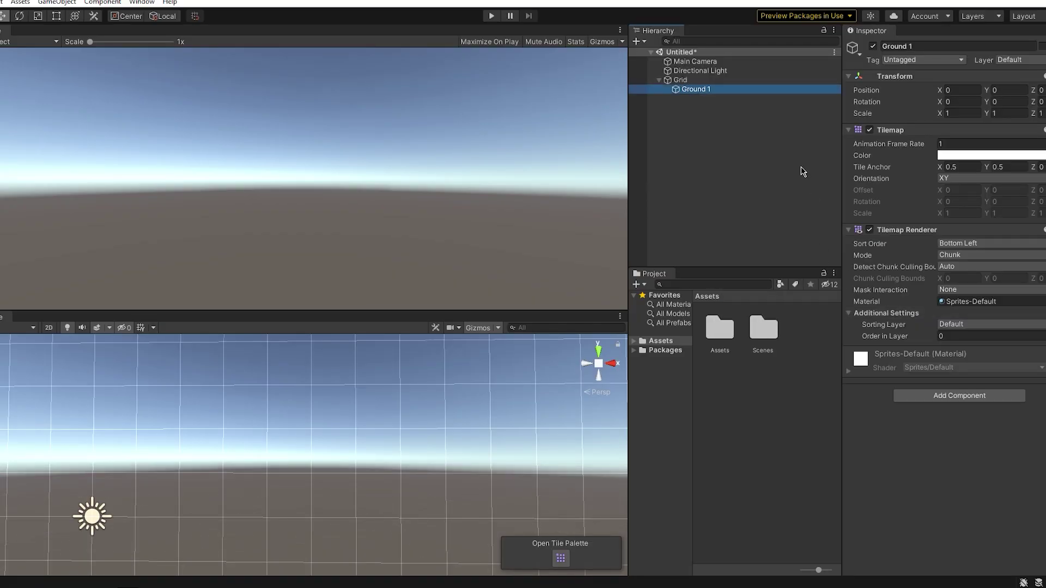
Set the Grid object's Cell Swizzle to XZY
left_click(688, 80)
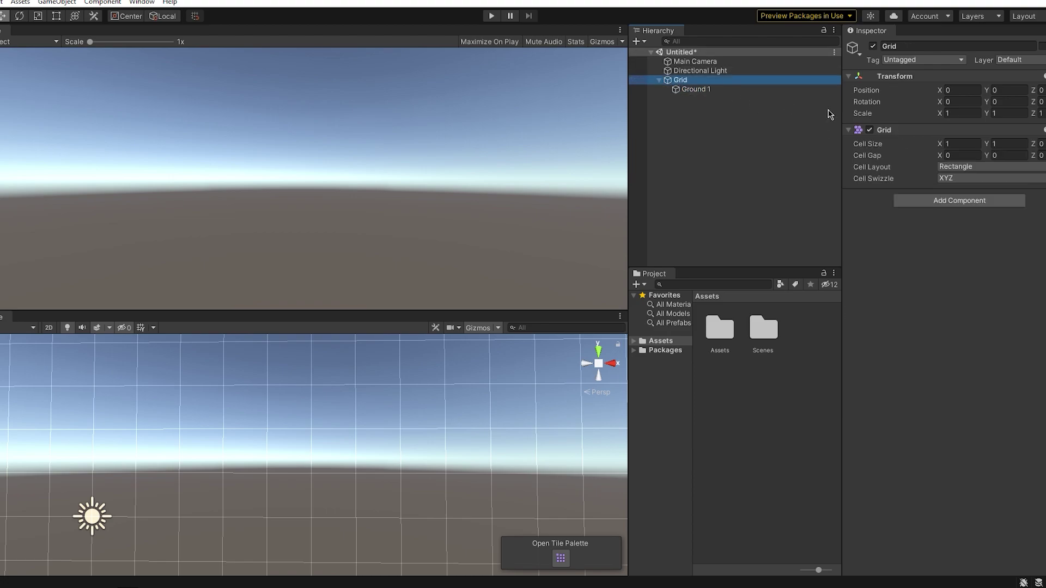
left_click(967, 169)
left_click(1004, 169)
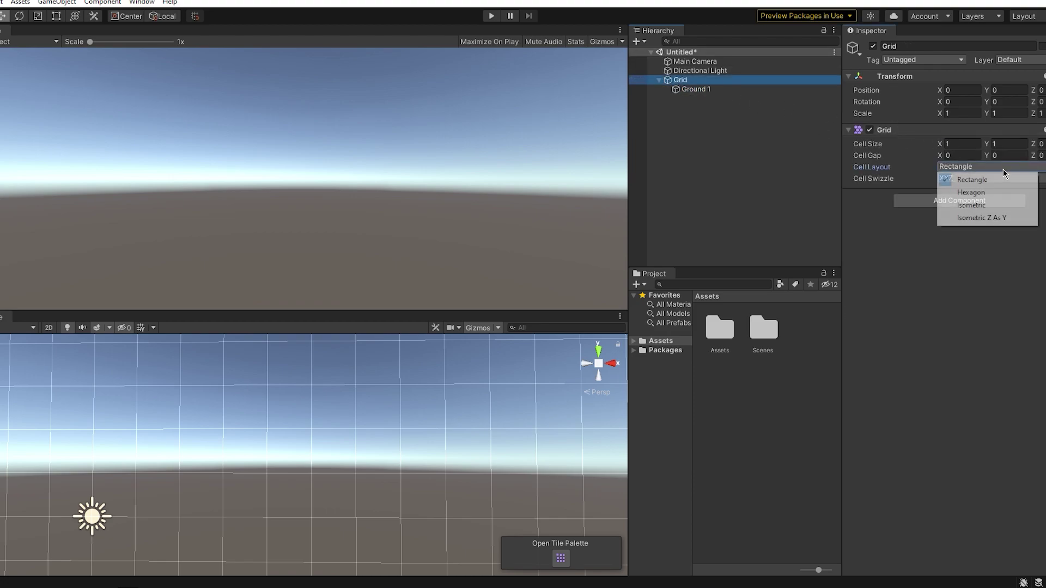
left_click(1042, 190)
left_click(1031, 180)
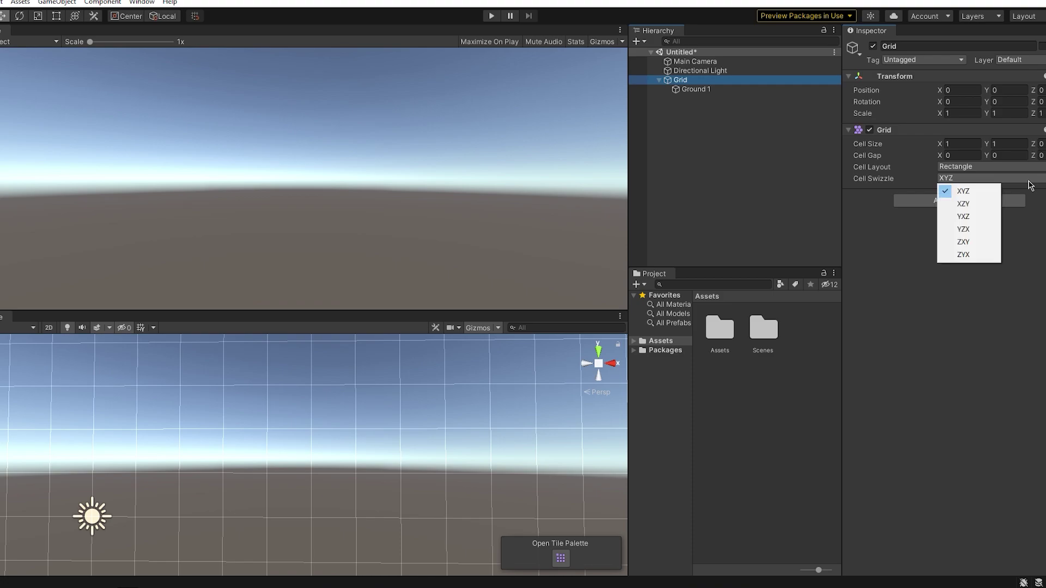
left_click(994, 207)
middle_click_drag(382, 446, 432, 452)
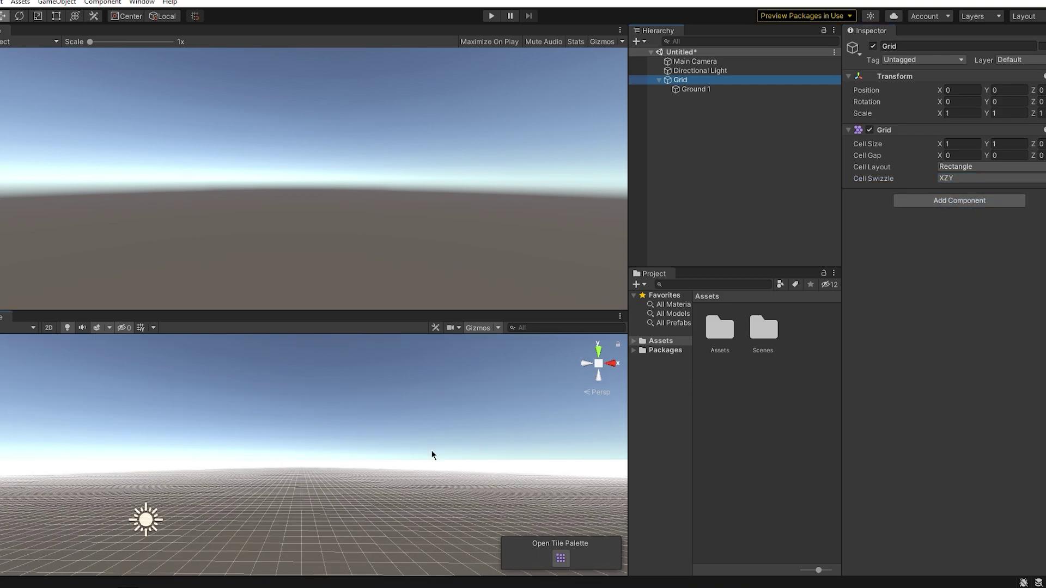
left_click_drag(330, 507, 343, 575, "alt")
middle_click_drag(343, 574, 370, 497)
Open the Tile Palette for the Ground 1 tilemap and dock it beside the Inspector
left_click(703, 92)
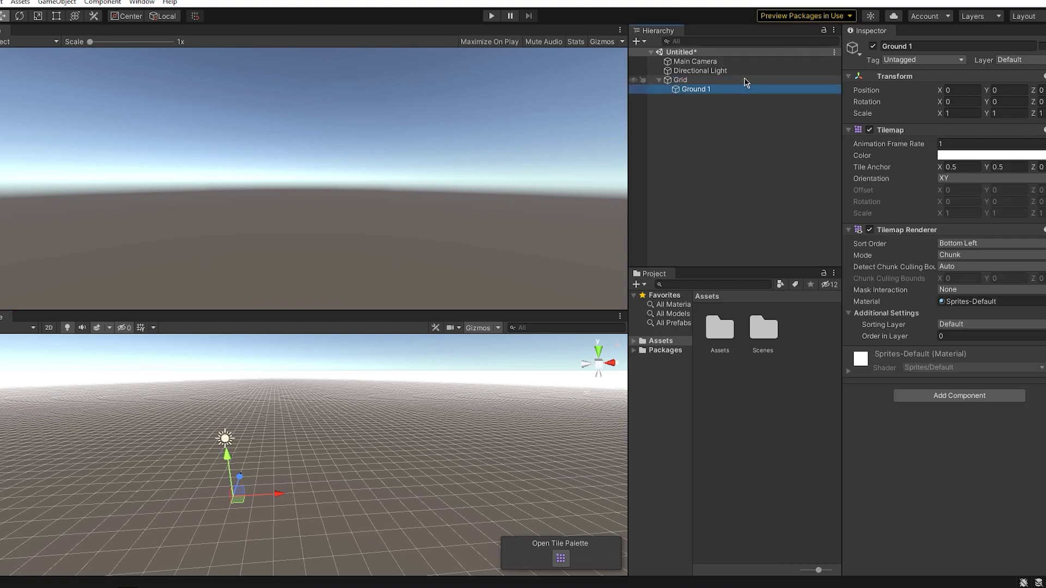
left_click(717, 81)
left_click_drag(717, 85, 715, 83)
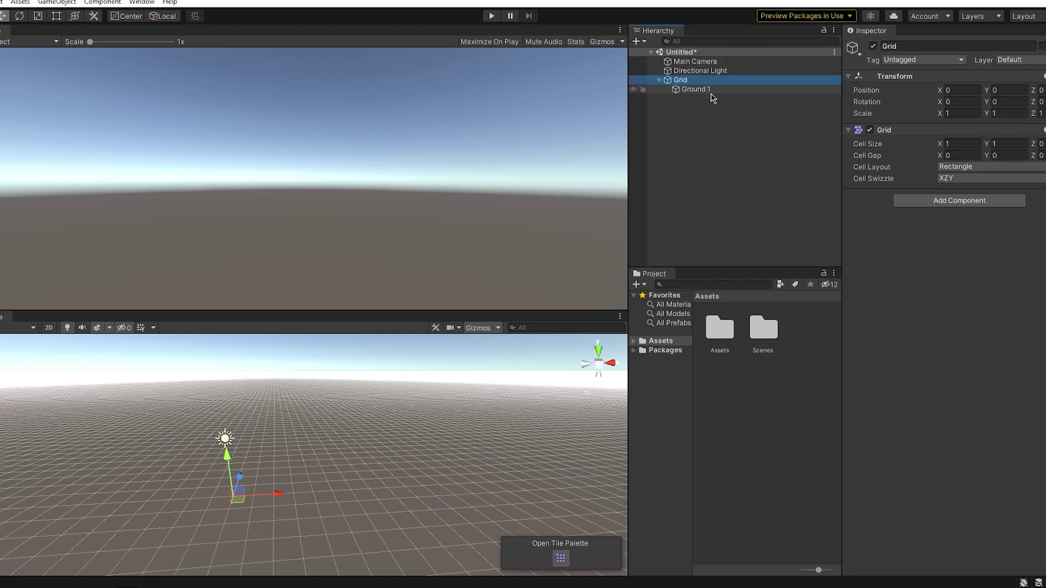
left_click(708, 91)
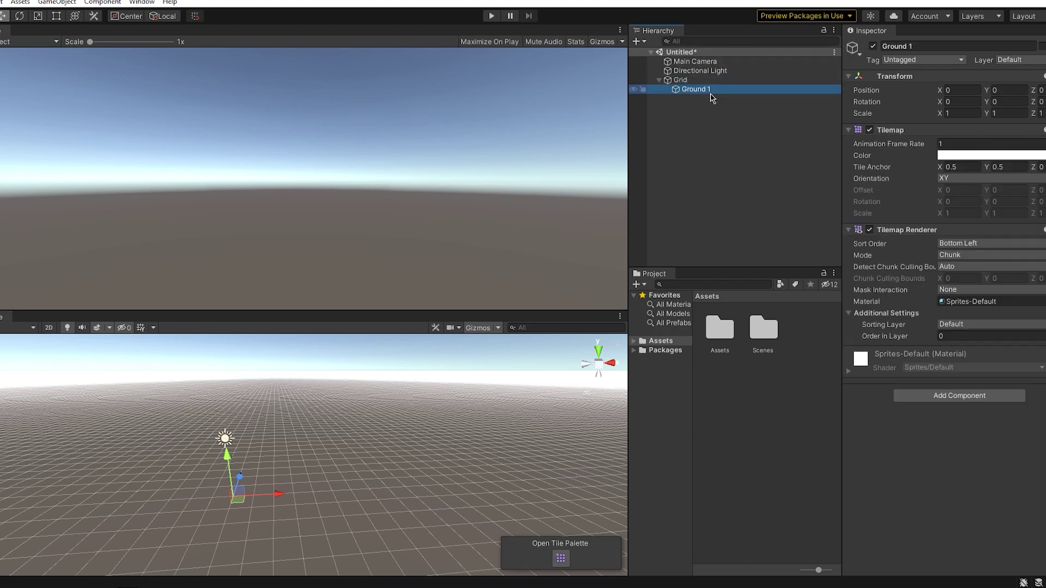
left_click(560, 559)
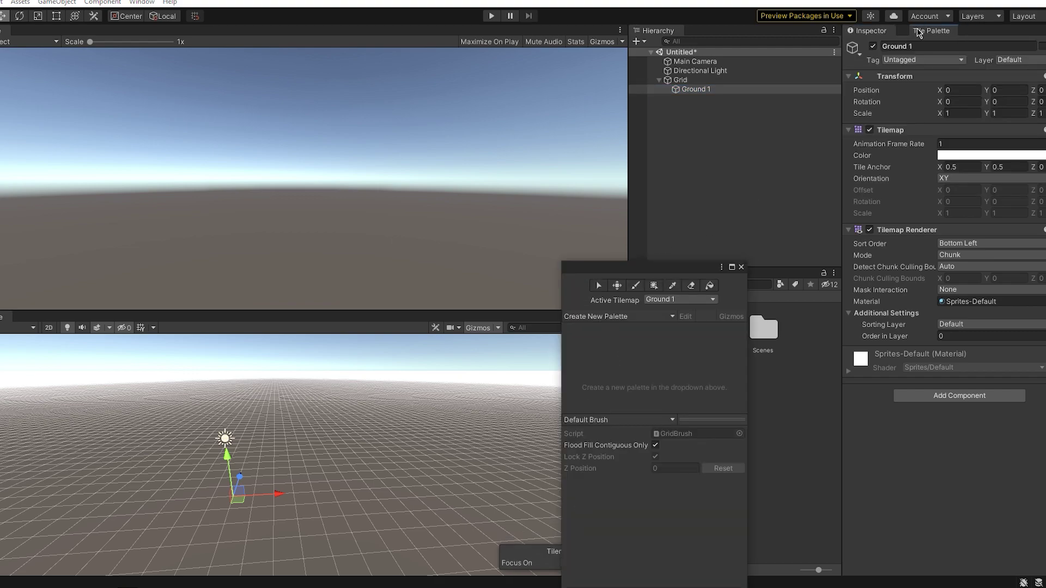
left_click_drag(919, 33, 907, 37)
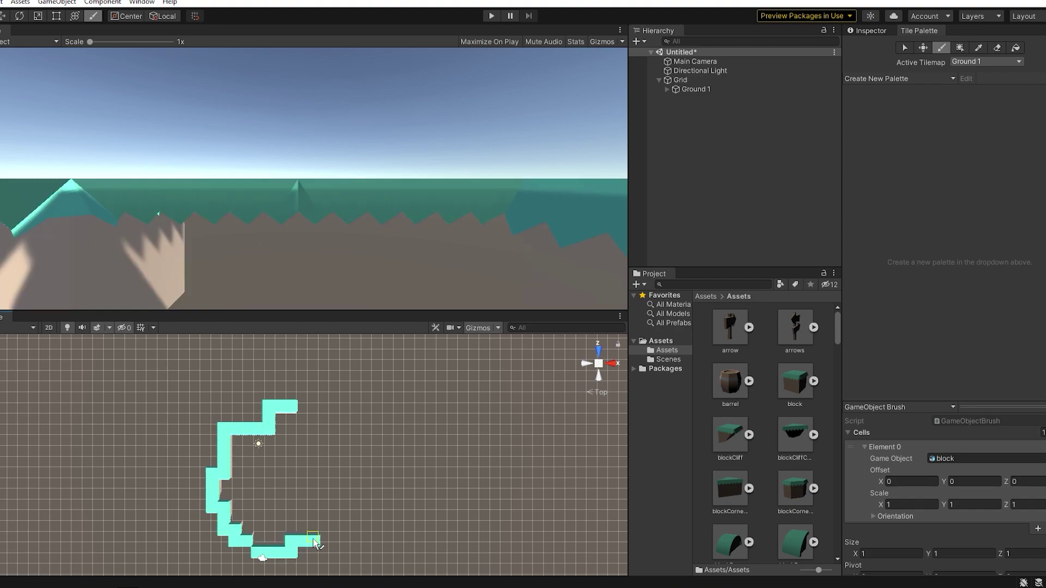
Outline and fill an island of blocks on Ground 1, and add a second tilemap named Ground 2 under Grid
mouse_move(314, 542)
left_mouse_down()
mouse_move(289, 463)
mouse_move(327, 494)
mouse_move(348, 436)
mouse_move(379, 466)
mouse_move(348, 530)
left_mouse_up()
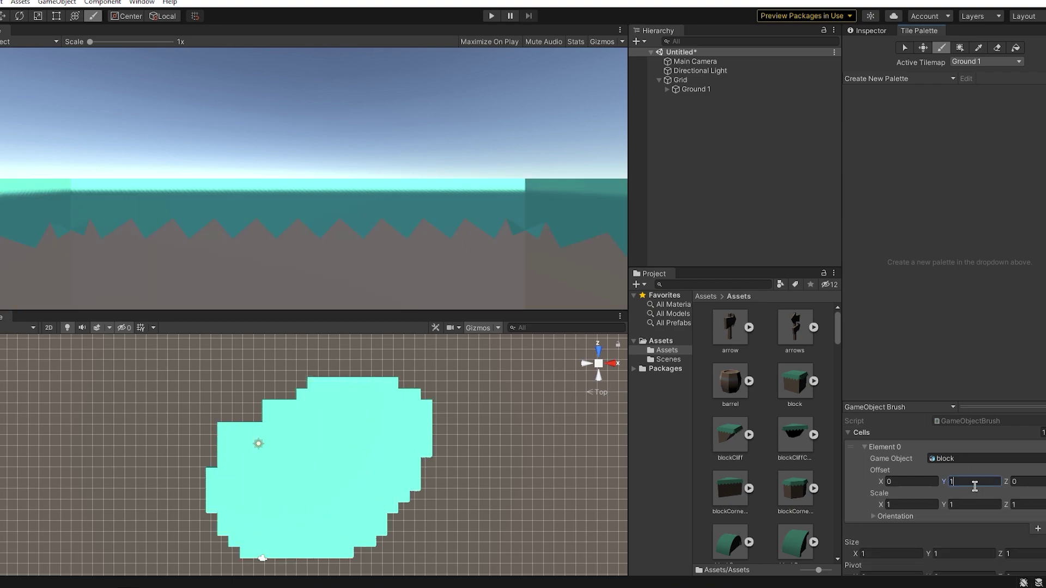
right_click(676, 81)
left_click(709, 220)
type("Ground")
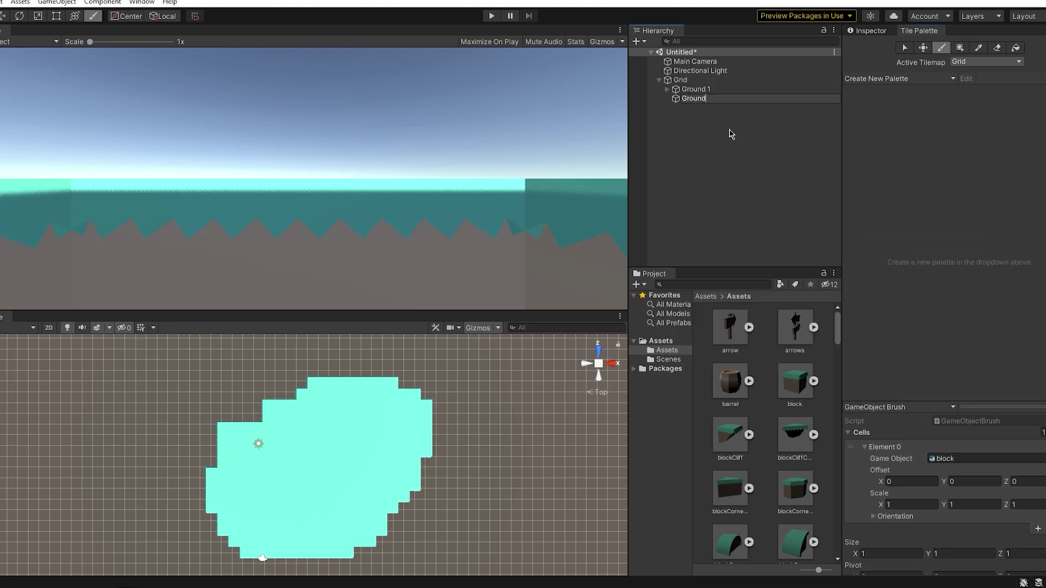
type(" 2")
key("Return")
Set the GameObject Brush's Y offset to 1 and paint a raised strip of blocks along the island's far edge on Ground 2
left_click(866, 31)
left_click(918, 30)
left_click(961, 481)
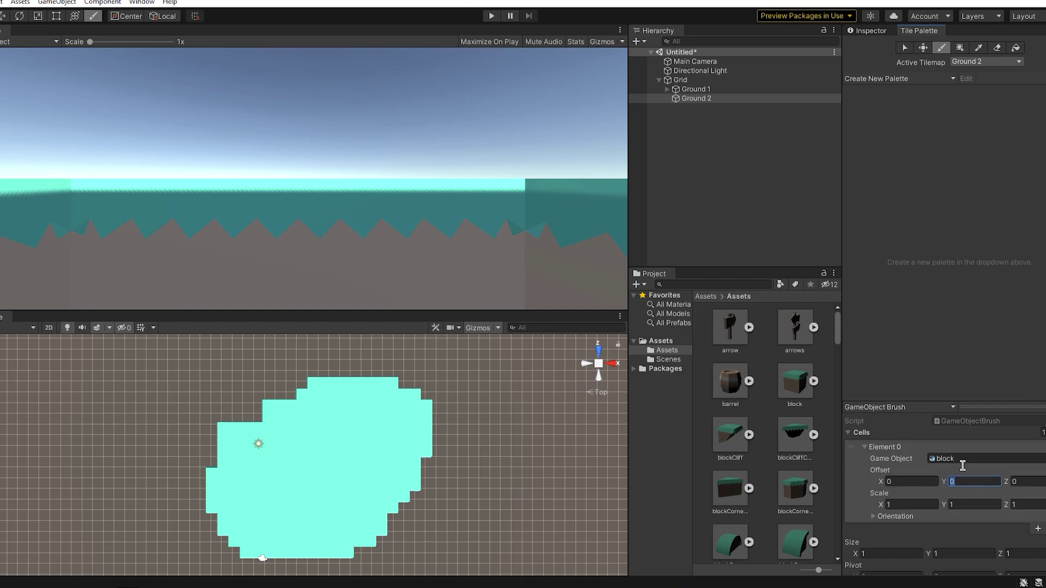
type("1")
mouse_move(327, 394)
left_mouse_down()
mouse_move(286, 420)
mouse_move(429, 412)
mouse_move(436, 452)
mouse_move(431, 425)
left_mouse_up()
left_click(867, 31)
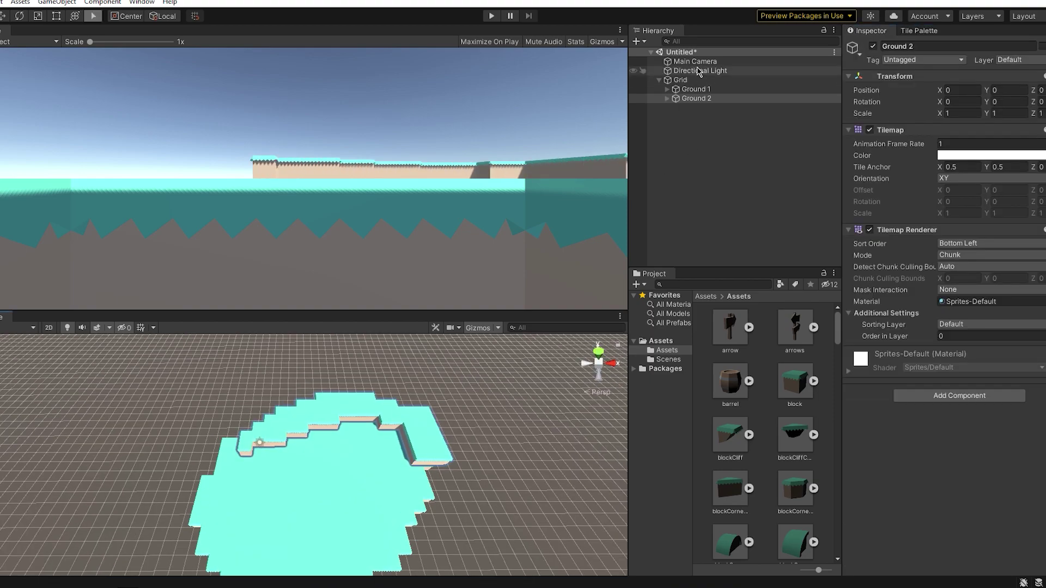
left_click(695, 61)
left_click_drag(397, 523, 384, 478, "alt")
scroll(384, 478, "up", 4)
scroll(796, 401, "down", 5)
Create a folder named Buiildings in the project's top-level Assets
left_click(705, 296)
right_click(725, 371)
left_click(907, 85)
type("Buiildings")
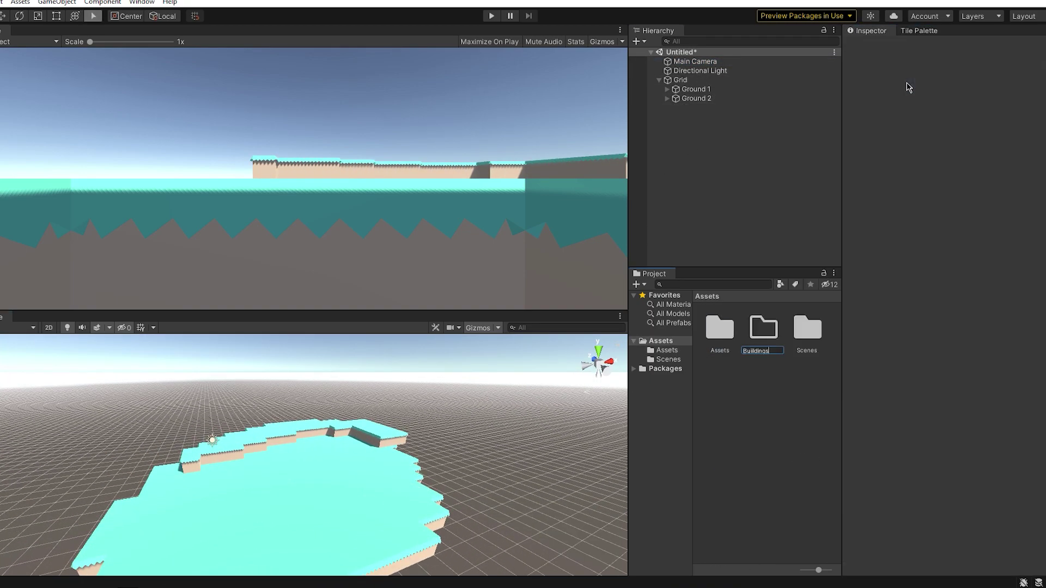
Switch to File Explorer and import all building models from Project GIZMO's ASSET LIBRARY into the Buiildings folder
key("alt+Tab")
double_click(384, 169)
double_click(360, 194)
double_click(350, 148)
double_click(350, 150)
key("ctrl+a")
left_click_drag(382, 261, 735, 483)
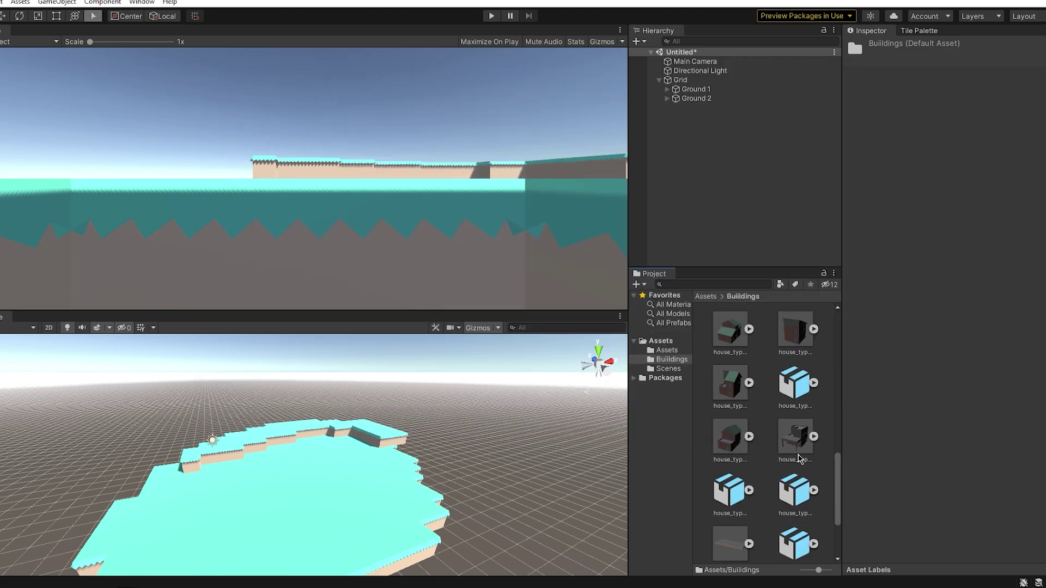
Add house_type20 to the scene, scale it up and position it on top of the ground blocks
scroll(798, 460, "down", 3)
left_click_drag(730, 388, 697, 120)
left_click_drag(211, 433, 211, 407)
key("f")
key("r")
left_click_drag(308, 453, 440, 456)
key("w")
left_click_drag(402, 406, 401, 384)
Add tree_large to the scene, scale it up to about 4.62 and place it on the ground beside the house
left_click_drag(414, 409, 382, 406, "alt")
middle_click_drag(338, 436, 441, 436)
left_click_drag(730, 531, 698, 128)
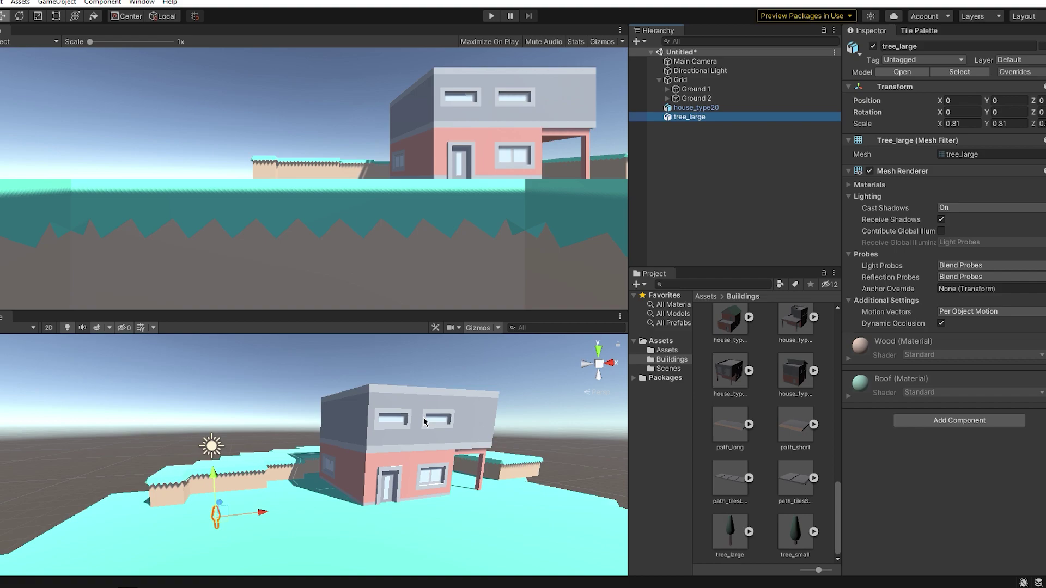
key("r")
left_click_drag(218, 507, 465, 364)
key("w")
left_click_drag(215, 474, 214, 420)
left_click_drag(226, 450, 262, 479)
Duplicate the large tree three times to form a small cluster beside the house
key("ctrl+d")
key("ctrl+d")
key("ctrl+d")
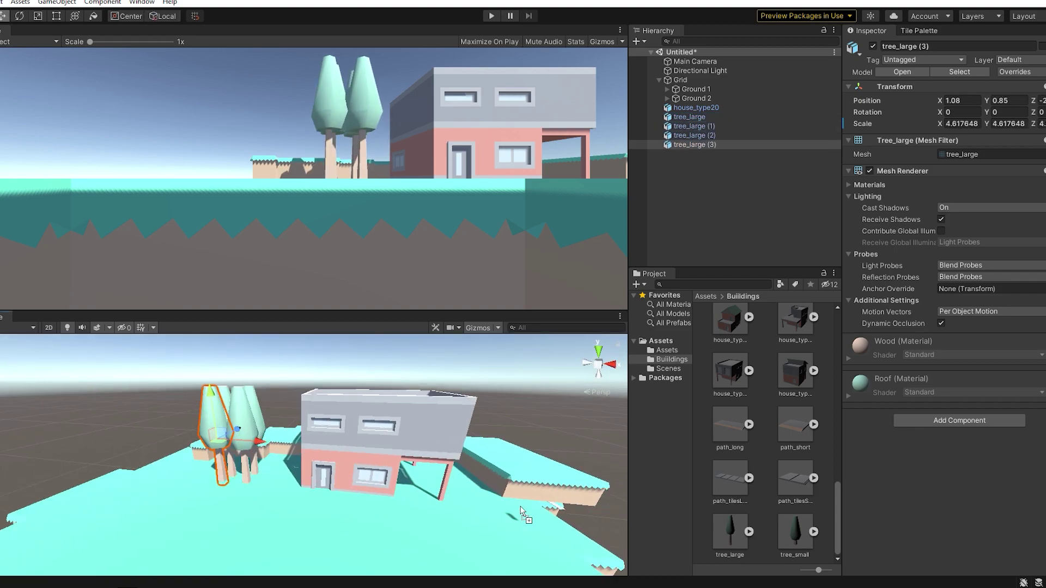
Add path_tilesLong to the scene, scale it up and place it in front of the house's door
left_click_drag(730, 477, 315, 531)
key("r")
left_click_drag(315, 531, 393, 490)
key("w")
left_click_drag(315, 493, 316, 474)
Add the arrow sign from the inner Assets folder, then scale, rotate and place it on the ground in front of the trees
left_click_drag(327, 473, 348, 479, "alt")
scroll(761, 450, "up", 5)
left_click(706, 296)
double_click(720, 329)
left_click_drag(730, 329, 112, 463)
key("r")
left_click_drag(117, 458, 133, 450)
middle_click_drag(136, 452, 204, 473)
key("w")
left_click_drag(209, 482, 11, 472)
key("e")
left_click_drag(184, 428, 185, 424)
Add a barrel scaled to about 1.46 and place it on the ground under the house's overhang
left_click_drag(229, 452, 374, 474, "alt")
scroll(373, 474, "up", 5)
left_click_drag(730, 382, 312, 456)
left_click(289, 458)
left_click(703, 71)
left_click_drag(348, 498, 359, 500)
left_click_drag(311, 453, 311, 414)
key("r")
left_click_drag(316, 426, 374, 426)
key("w")
left_click_drag(307, 447, 306, 453)
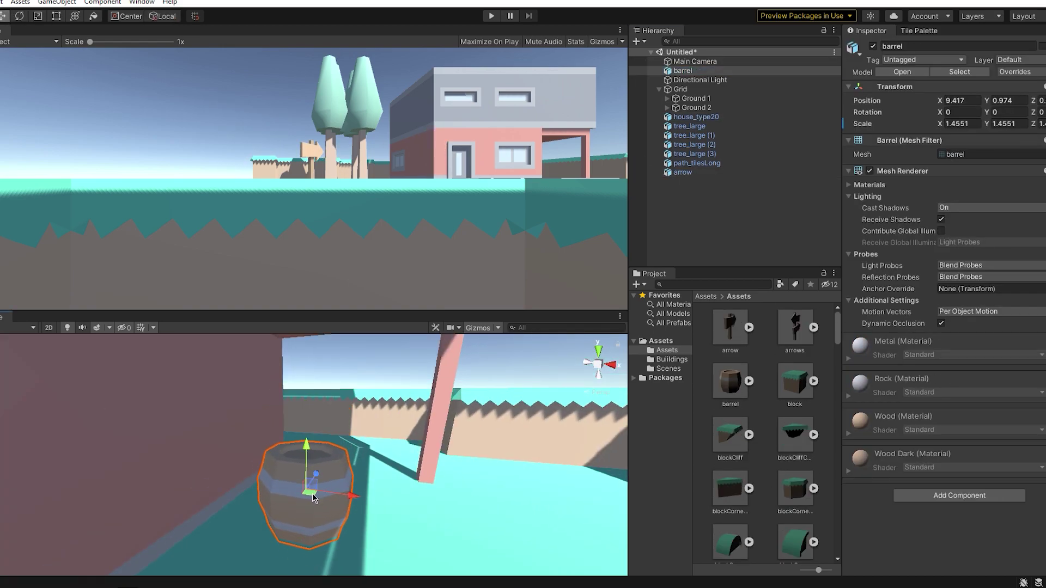
Duplicate the barrel five times and arrange the copies in a group under the overhang
key("ctrl+d")
left_click_drag(310, 496, 370, 458)
key("ctrl+d")
scroll(247, 509, "down", 3)
key("ctrl+d")
key("ctrl+d")
left_click_drag(272, 482, 376, 452)
Add a crate to the scene and position it beside the barrels under the overhang
middle_click_drag(399, 516, 400, 480)
scroll(801, 446, "down", 10)
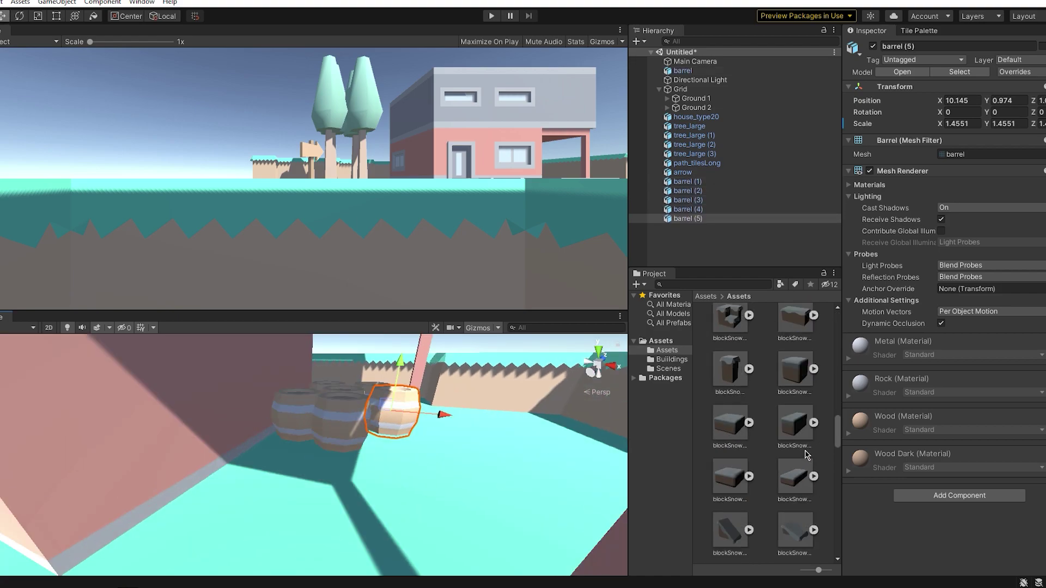
left_click_drag(794, 349, 474, 452)
left_click_drag(479, 414, 468, 421)
scroll(327, 452, "down", 5)
left_click_drag(520, 462, 305, 382)
Duplicate the crate twice, stacking one copy on the original and placing the other next to it
key("ctrl+d")
scroll(362, 479, "up", 6)
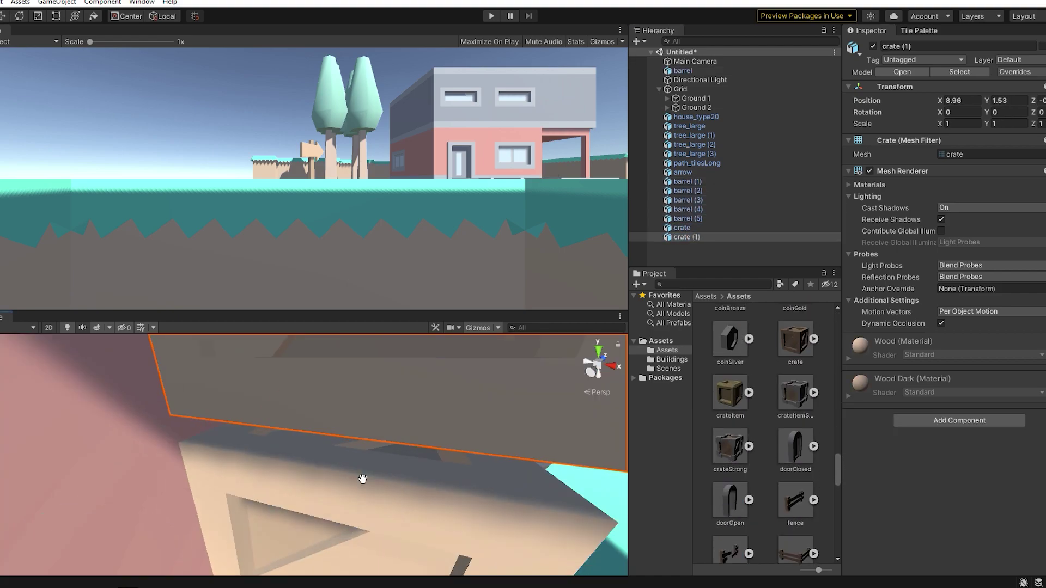
key("ctrl+d")
left_click_drag(370, 403, 502, 420)
left_click_drag(463, 355, 472, 480)
scroll(381, 474, "down", 5)
Duplicate the crate twice more, rotated about 31° around Y, and place the copies in front of the stack
key("ctrl+d")
left_click_drag(335, 465, 299, 498)
key("e")
key("w")
key("ctrl+d")
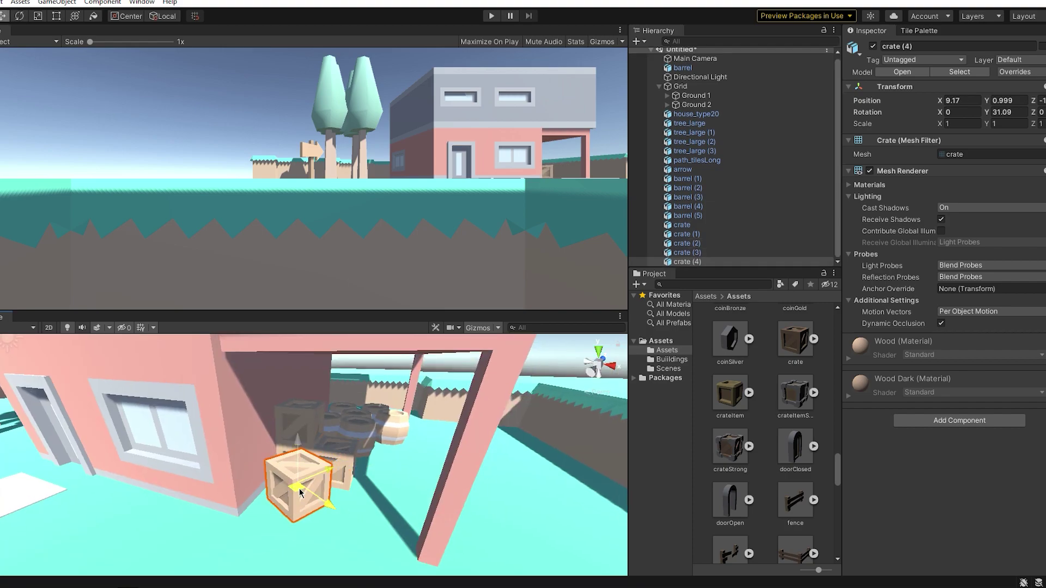
left_click_drag(347, 470, 332, 462)
Assign the plant prefab to the GameObject Brush and paint plants across the grass beside and in front of the house on Ground 2
left_click_drag(333, 462, 361, 474, "alt")
scroll(362, 474, "down", 8)
left_click(362, 474)
scroll(756, 383, "down", 10)
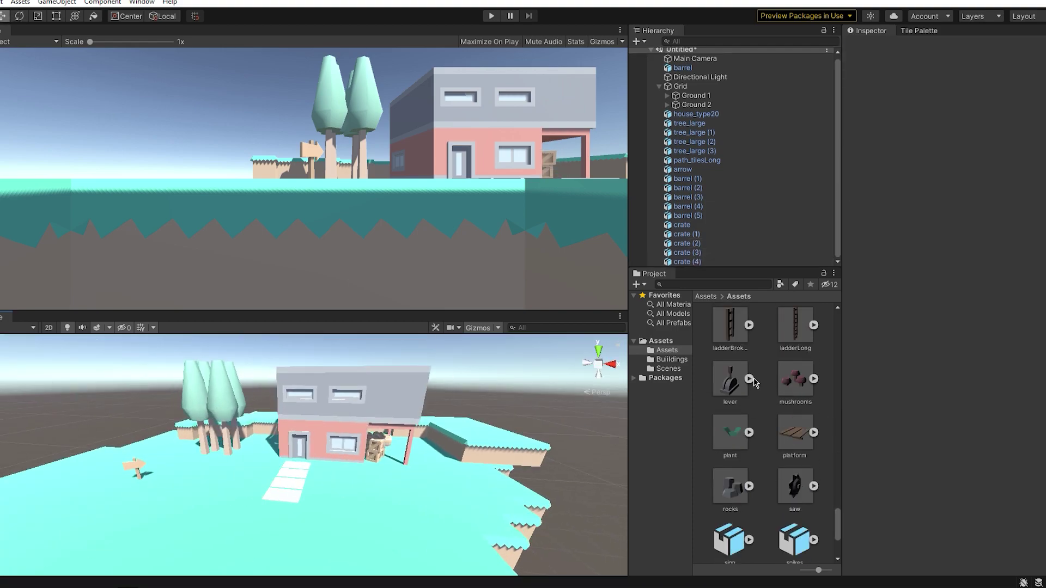
scroll(757, 383, "up", 2)
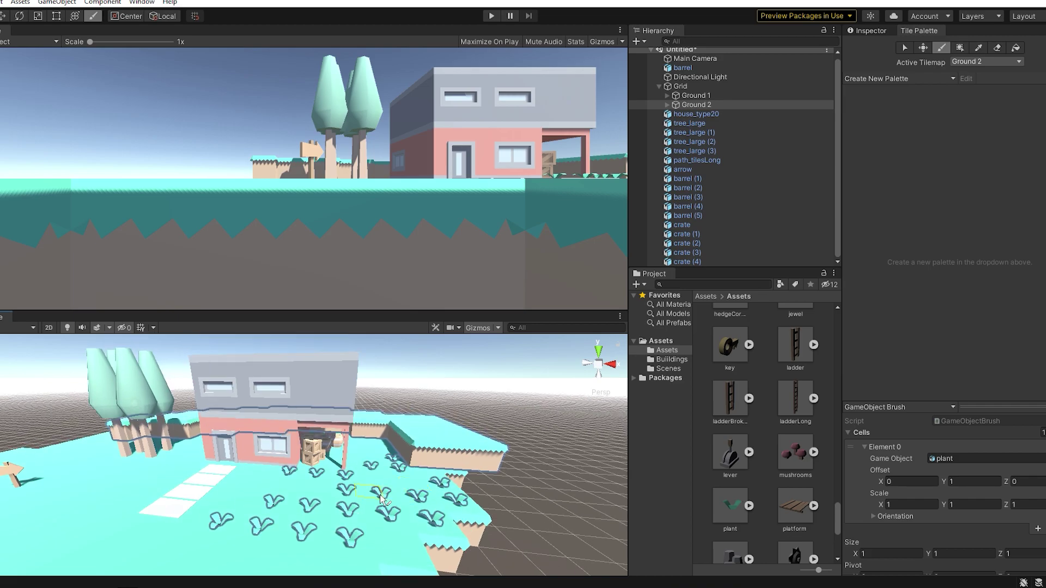
left_click(386, 523)
Set the GameObject Brush to the mushrooms prefab and paint mushroom clusters on the grass in front of the plants
scroll(381, 491, "down", 3)
scroll(381, 490, "up", 3)
left_click_drag(790, 452, 954, 458)
left_click_drag(229, 504, 411, 531)
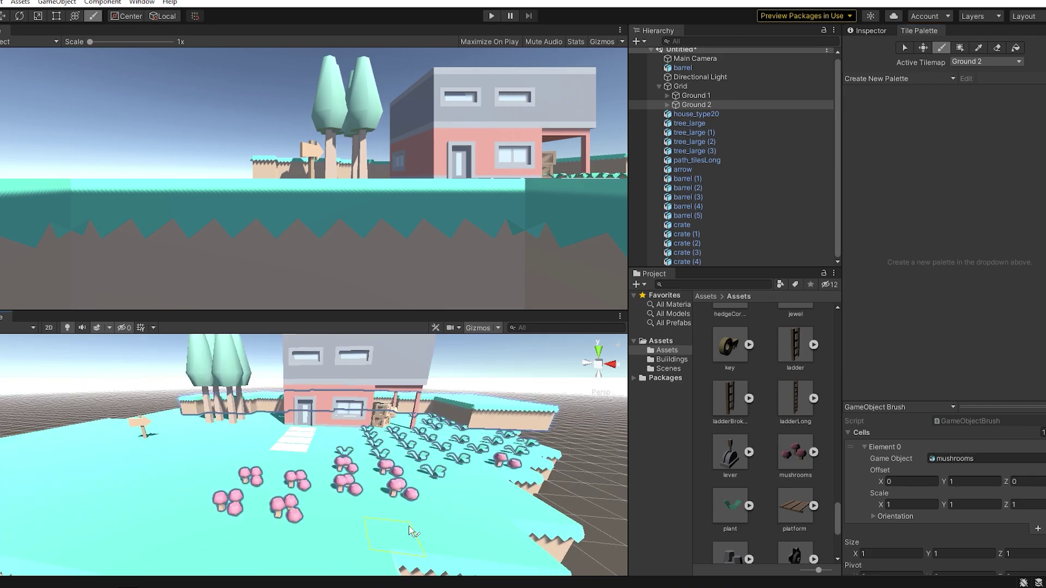
Set the GameObject Brush to the flowers prefab and paint flowers on the grass between the signpost, trees and path
left_click_drag(381, 468, 381, 501, "alt")
scroll(382, 490, "down", 3)
scroll(774, 456, "up", 3)
scroll(774, 456, "up", 3)
left_click_drag(730, 426, 955, 459)
mouse_move(294, 512)
left_mouse_down()
mouse_move(245, 490)
mouse_move(188, 420)
mouse_move(212, 433)
left_mouse_up()
Frame the house, trees and flowers in the scene view and align the Main Camera with that view
mouse_move(327, 491)
left_mouse_down("alt")
mouse_move(349, 452)
mouse_move(383, 467)
left_mouse_up("alt")
scroll(360, 463, "up", 4)
left_click(695, 58)
left_click(2, 2)
left_click(96, 266)
Create an empty object named Objects, group the house, trees and props under it, and nest it inside the Grid
right_click(703, 114)
left_click(757, 303)
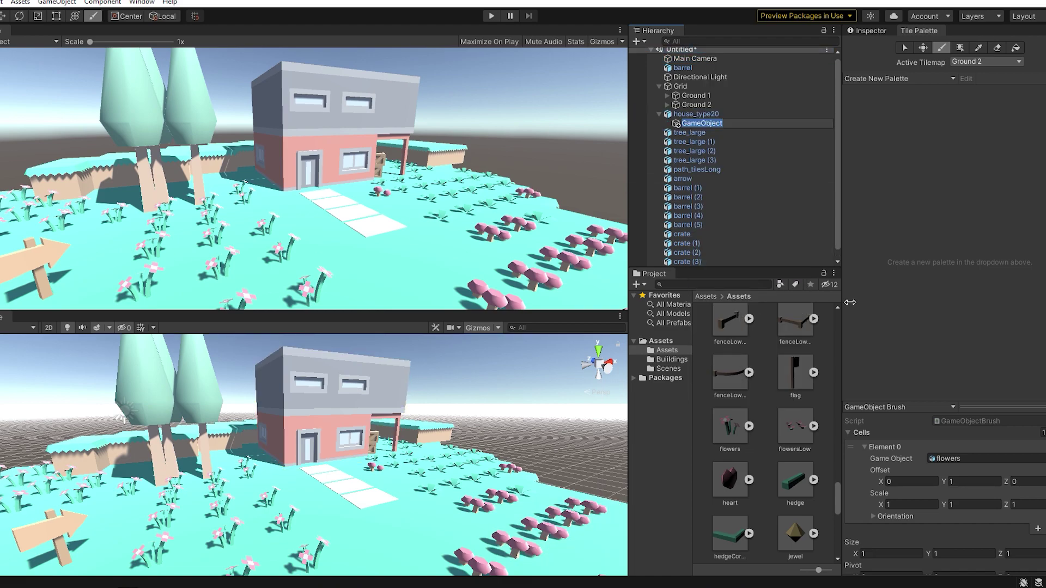
type("Objects")
key("Return")
left_click(687, 262)
left_click(695, 125, "shift")
mouse_move(694, 123)
left_mouse_down()
mouse_move(680, 87)
mouse_move(696, 117)
left_mouse_up()
left_click(659, 89)
left_click_drag(682, 70, 681, 88)
left_click(710, 297)
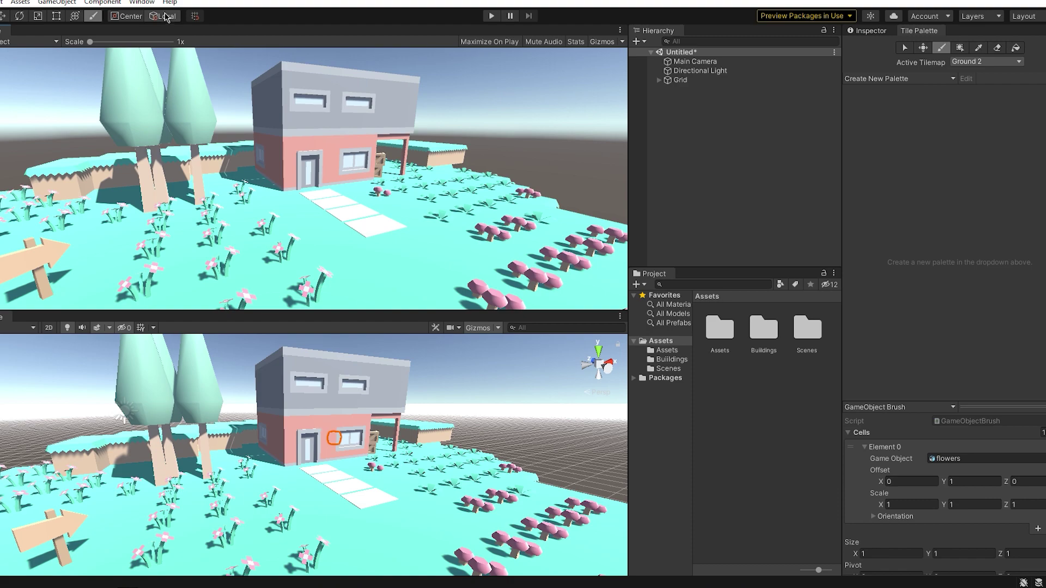
Find the Universal RP package in the Unity Registry and install it
left_click(142, 3)
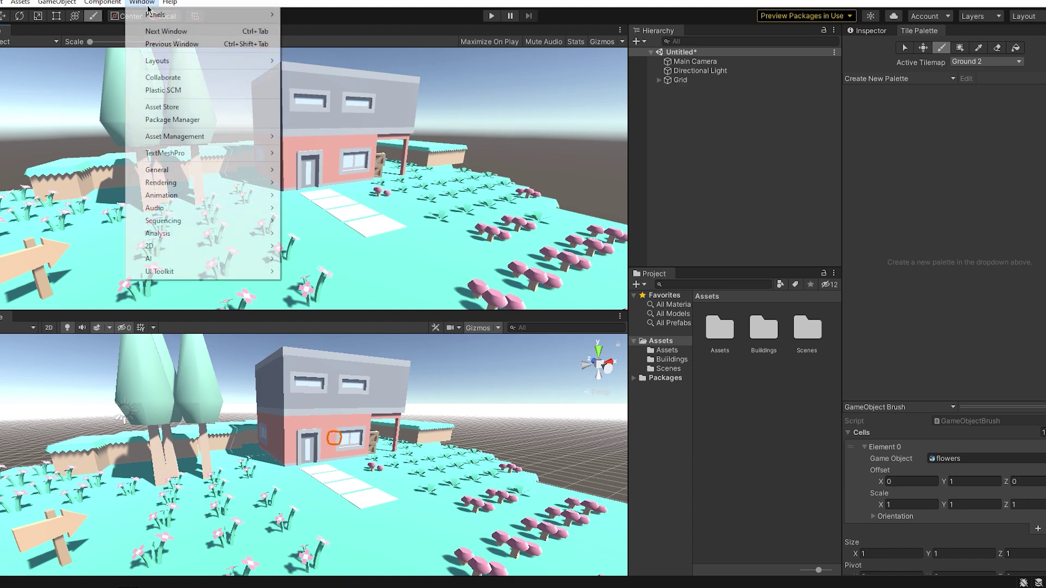
left_click(172, 125)
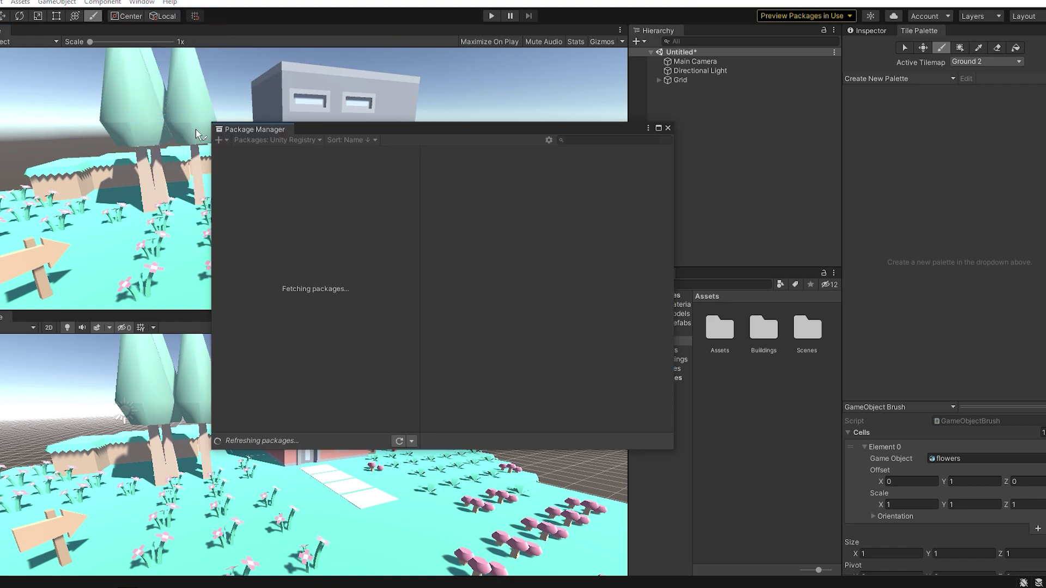
left_click(318, 142)
left_click(256, 154)
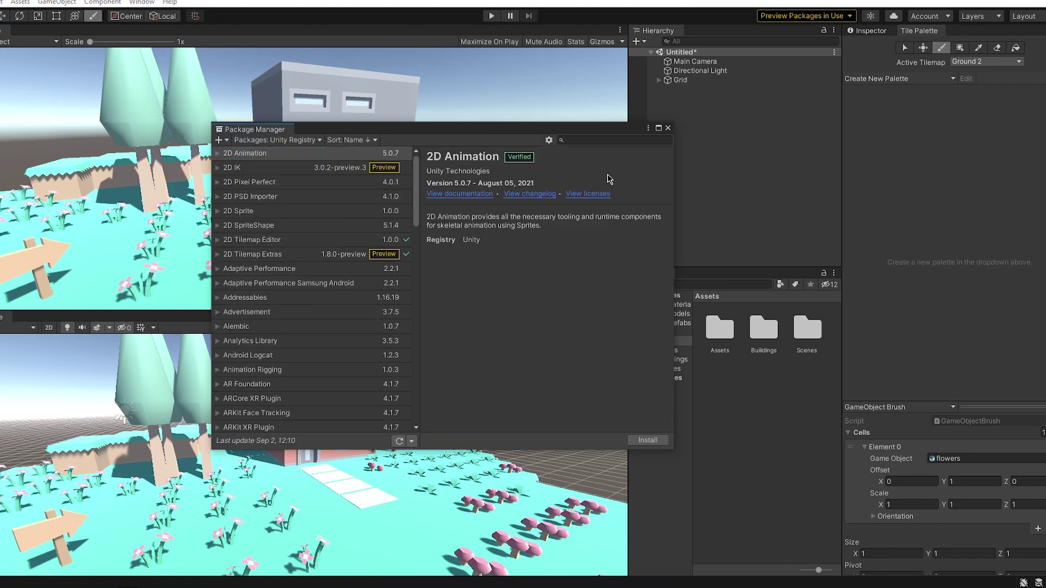
left_click(597, 142)
type("universal")
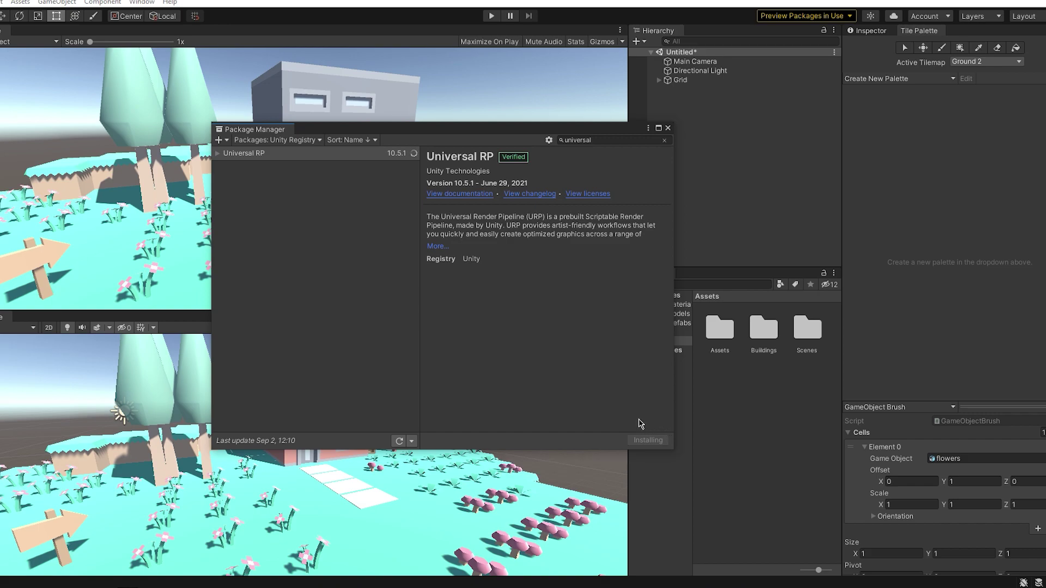
left_click(668, 129)
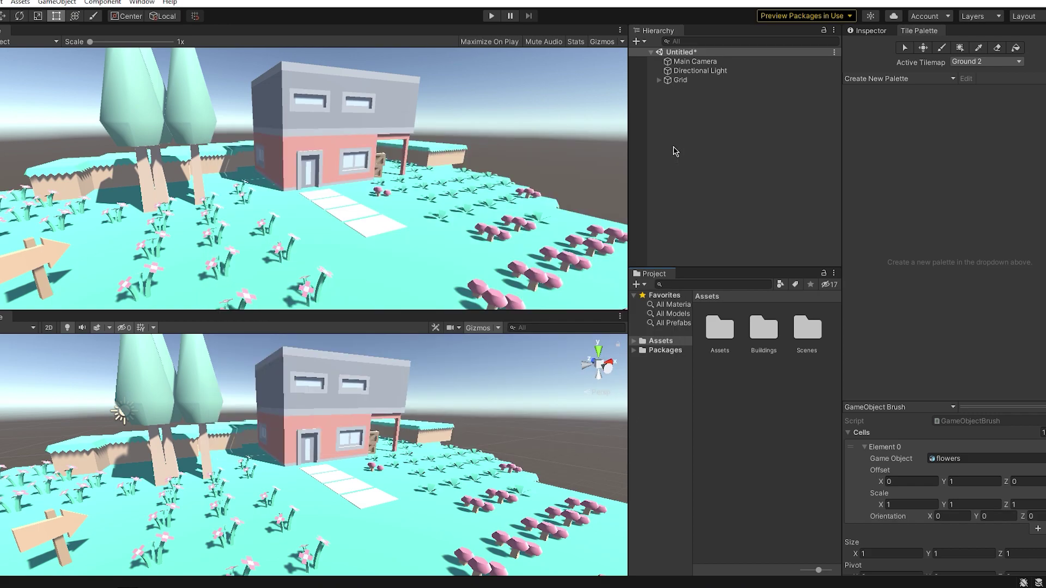
Create a Universal Render Pipeline asset with a Forward Renderer in the root Assets folder, keeping its default name
right_click(724, 409)
mouse_move(757, 104)
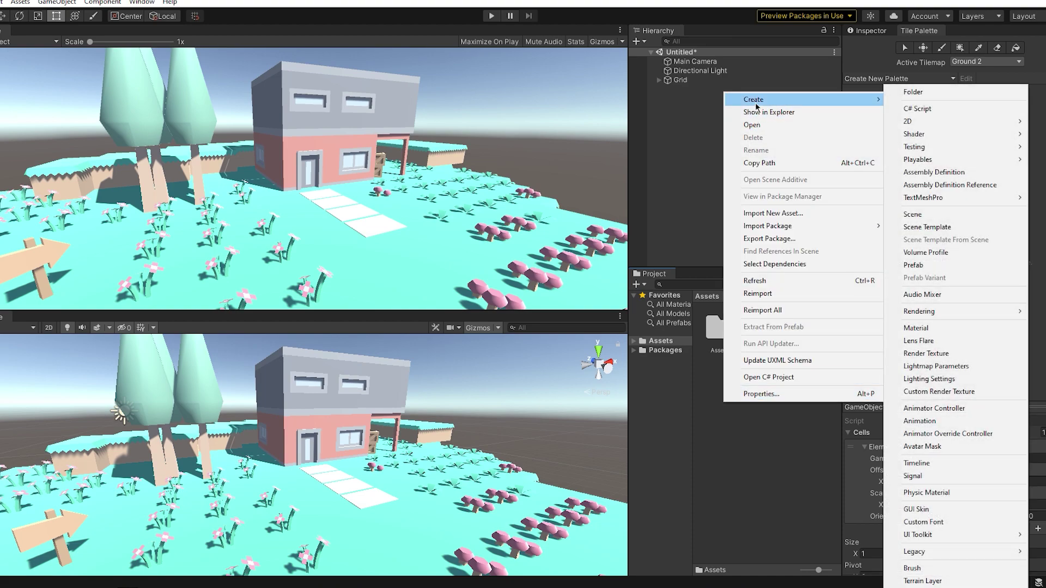
mouse_move(921, 311)
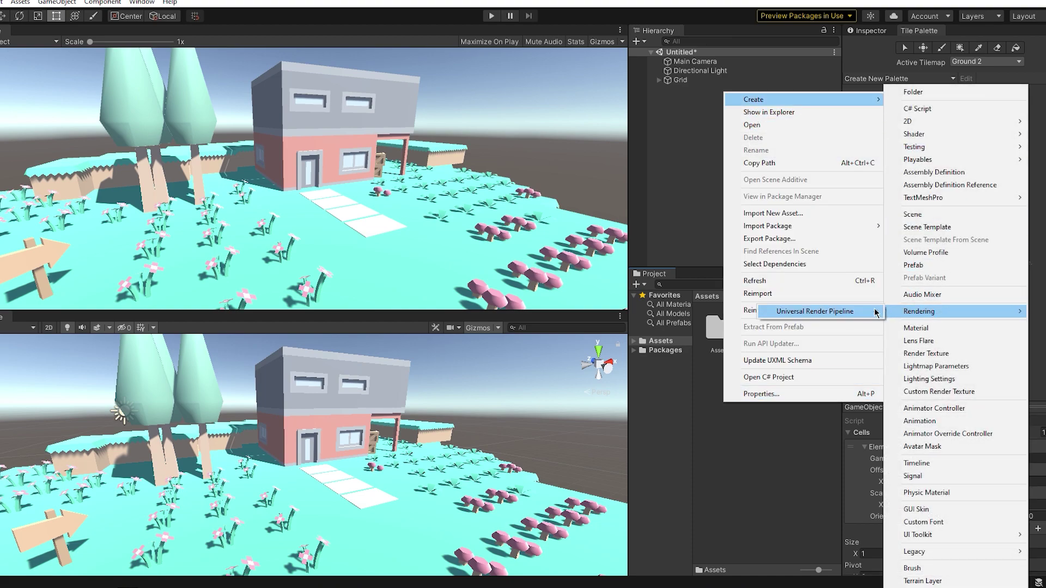
mouse_move(867, 314)
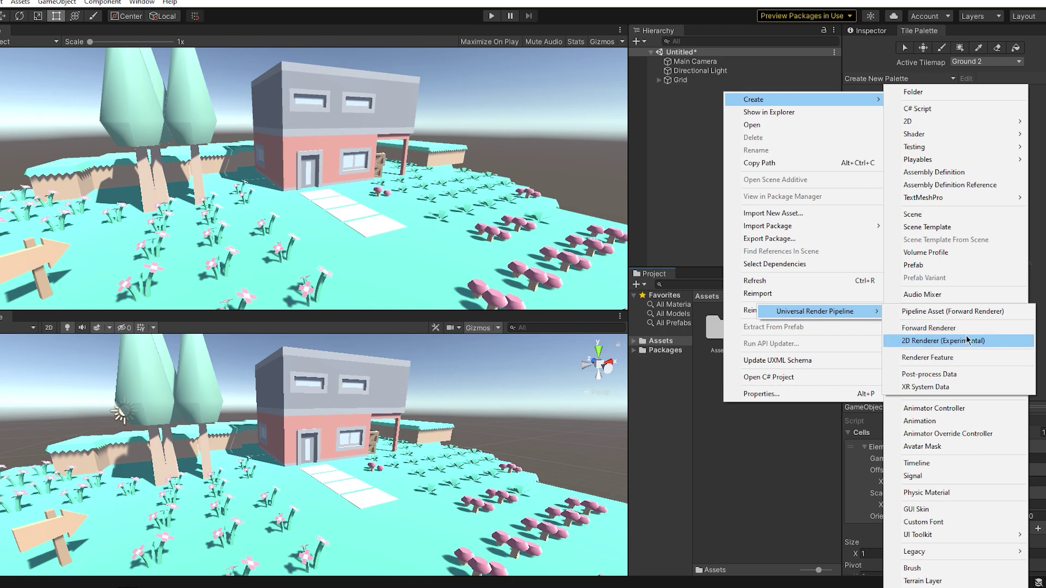
left_click(962, 312)
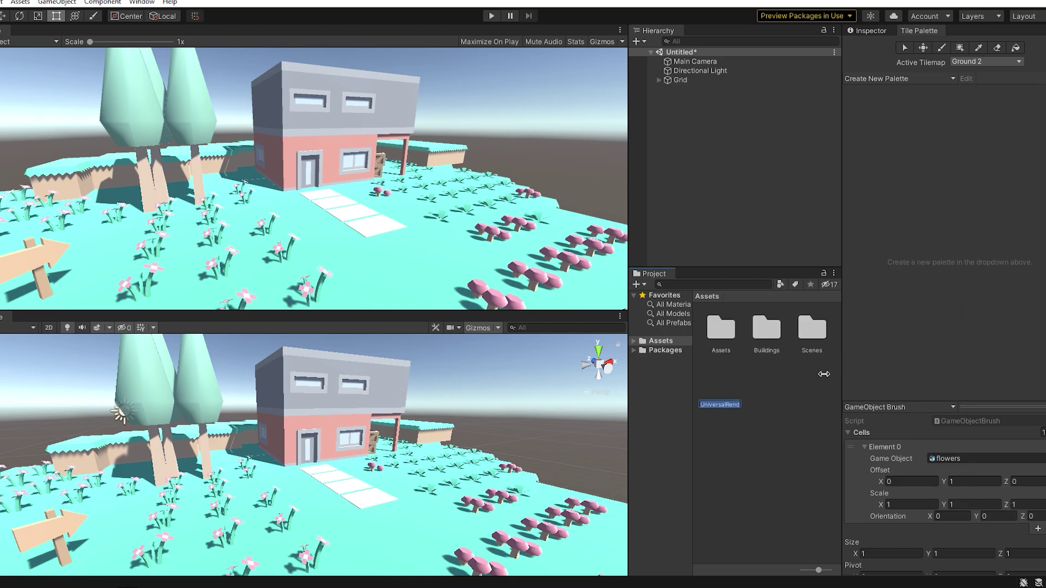
left_click(745, 415)
Assign UniversalRenderPipelineAsset as the Scriptable Render Pipeline in the project's Graphics settings
left_click(4, 2)
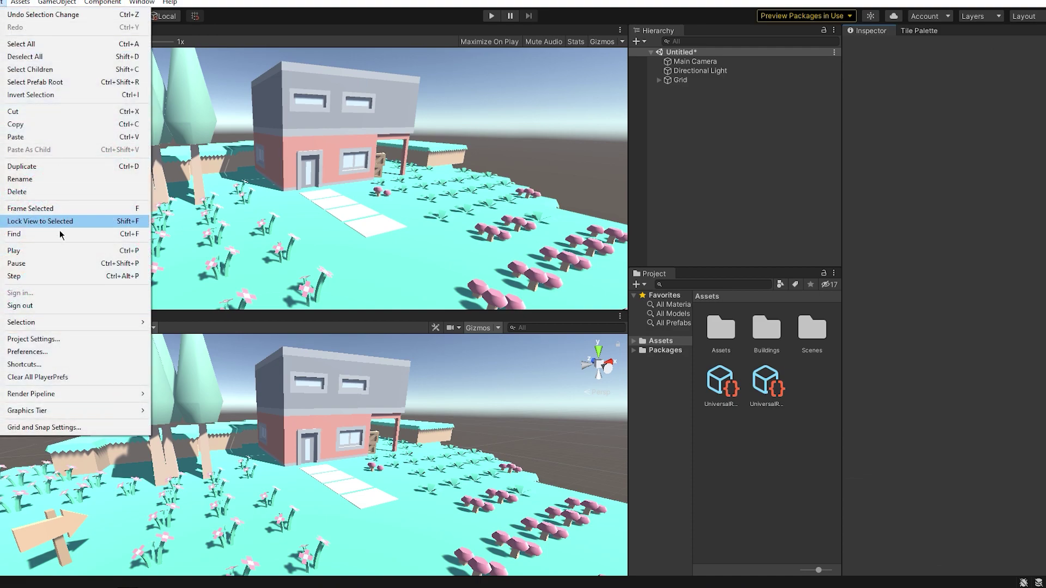
left_click(56, 339)
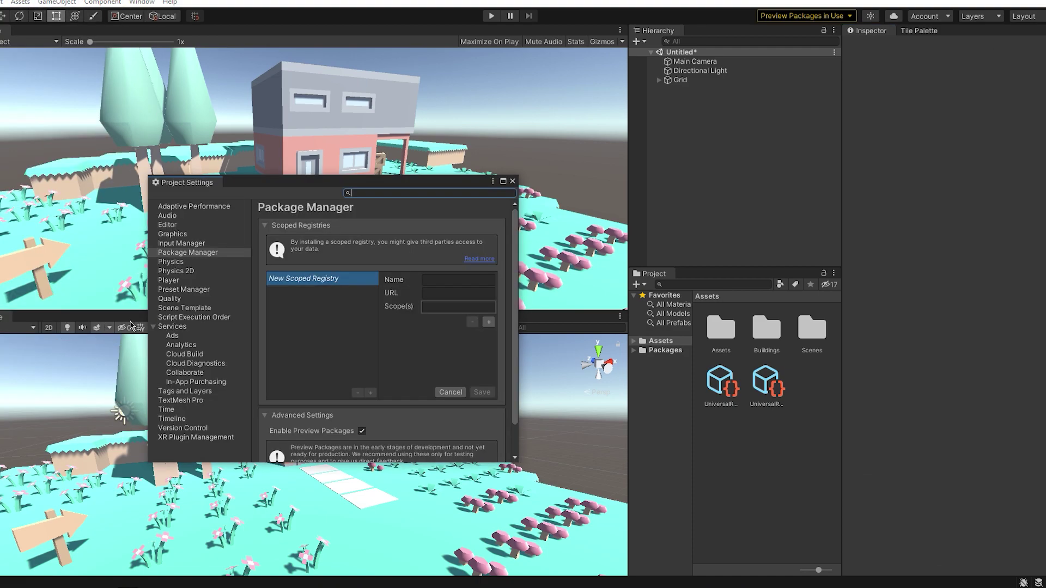
left_click(154, 327)
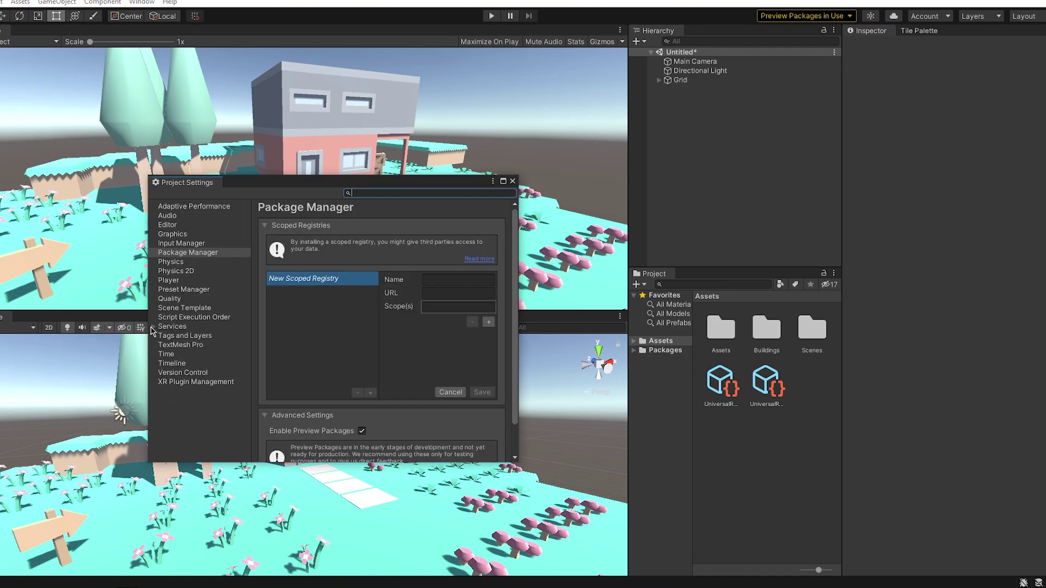
left_click(173, 234)
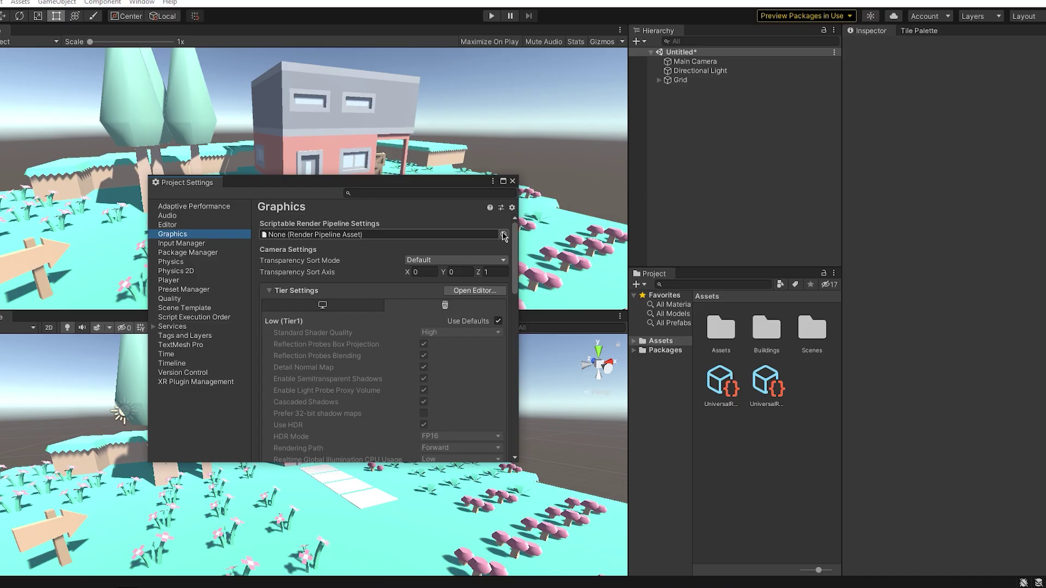
left_click(503, 234)
double_click(573, 280)
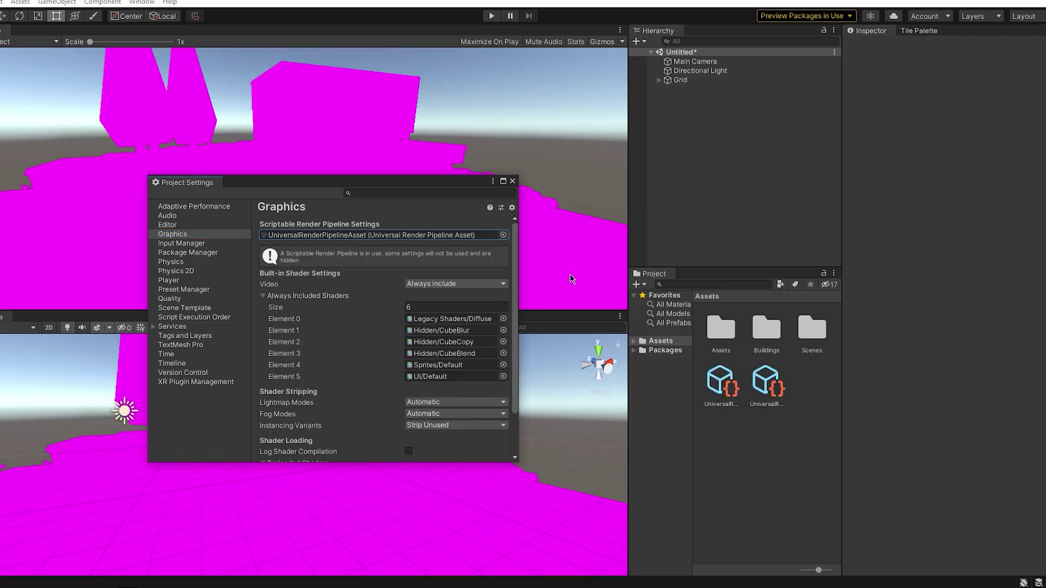
left_click(512, 181)
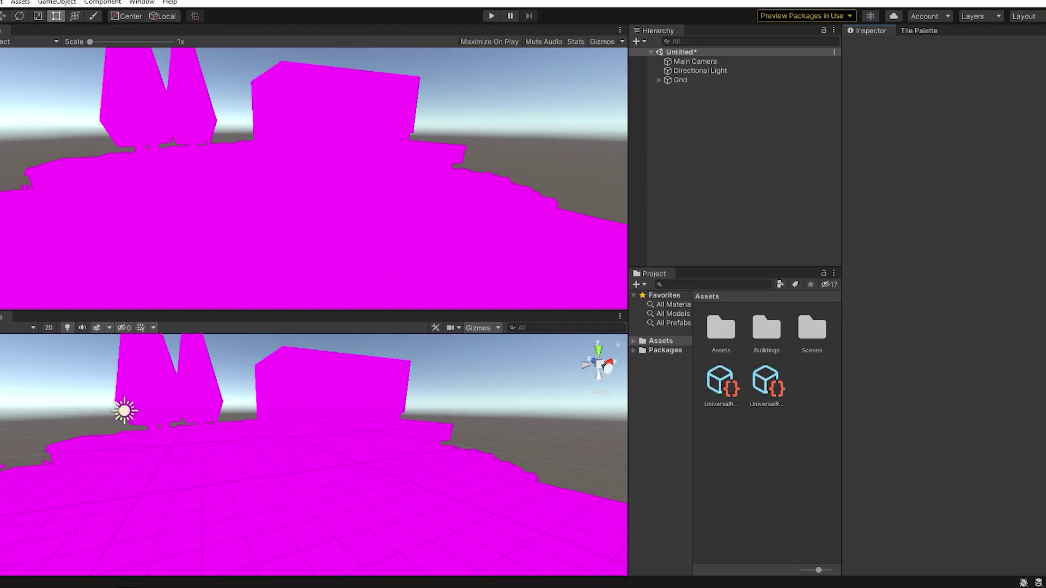
Upgrade all project materials to UniversalRP materials
left_click(2, 2)
mouse_move(110, 392)
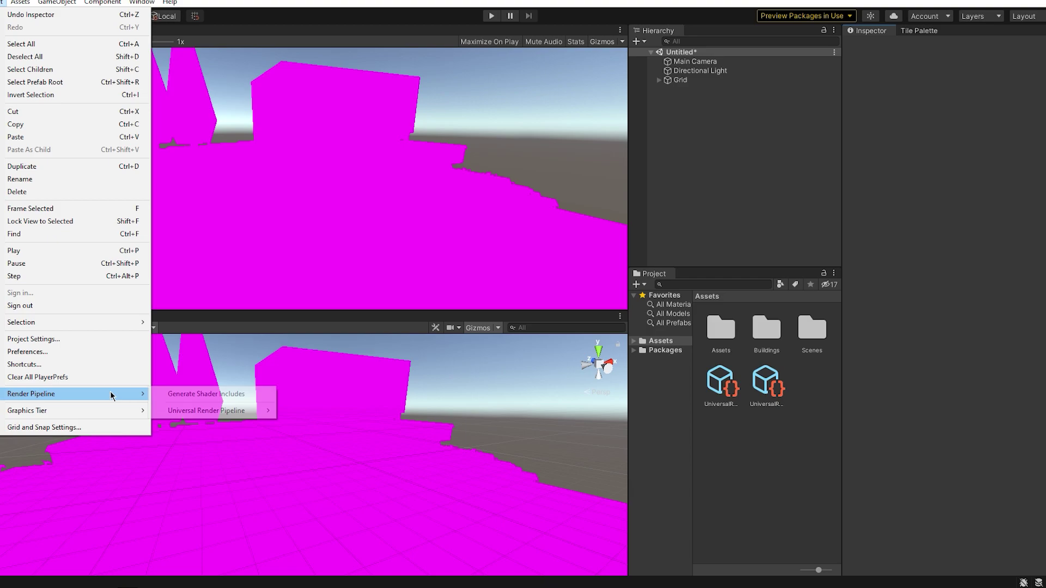
mouse_move(195, 413)
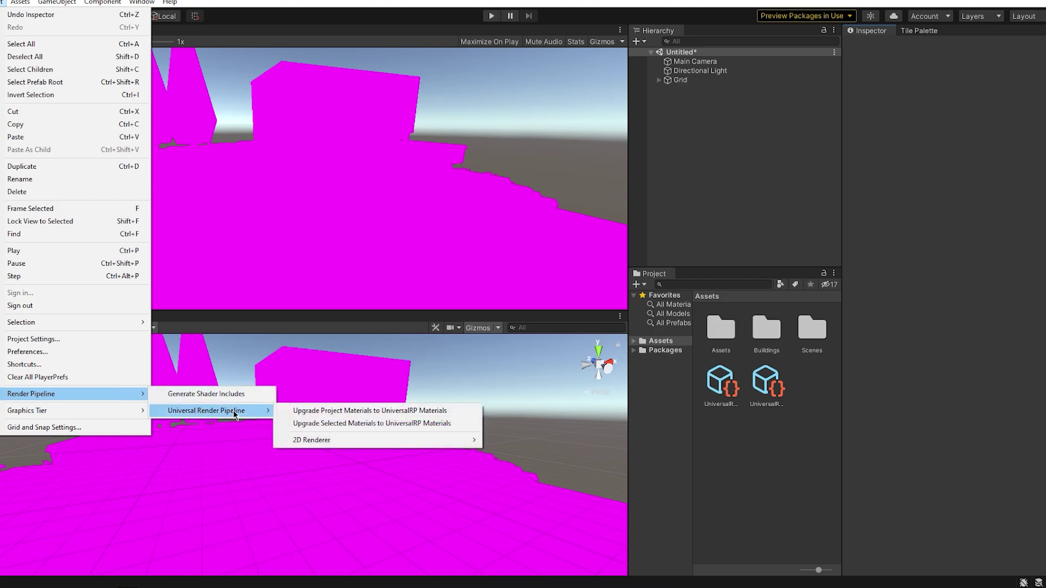
left_click(321, 412)
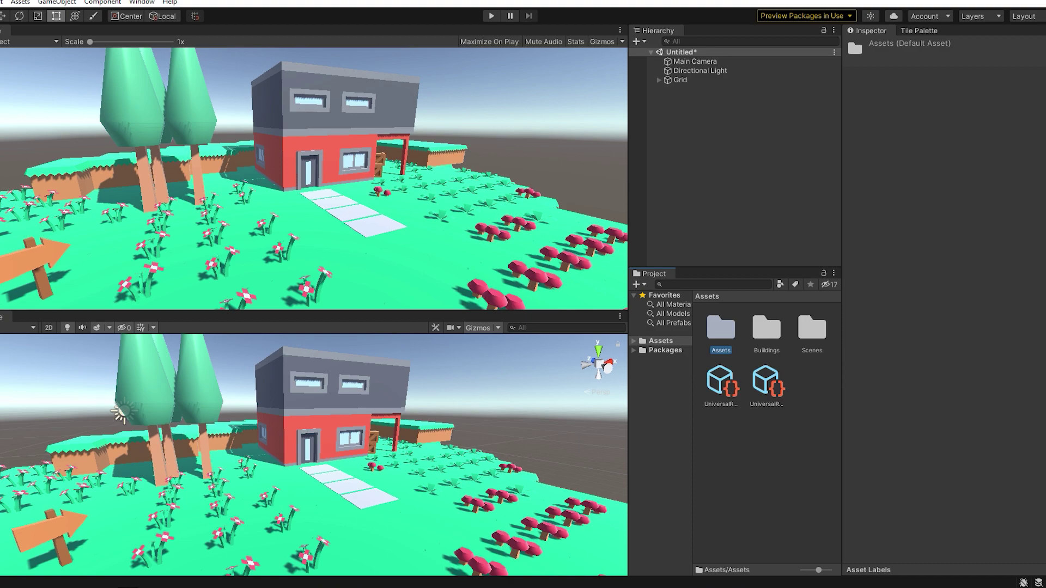
Add a Volume component to the Main Camera and create a new volume profile for it
left_click(700, 71)
left_click(695, 61)
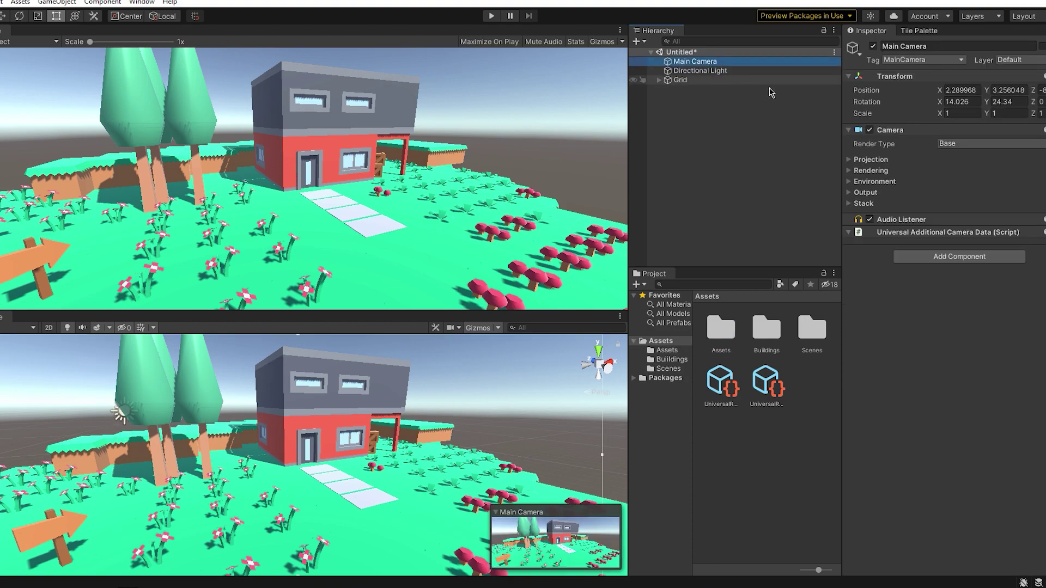
left_click(925, 256)
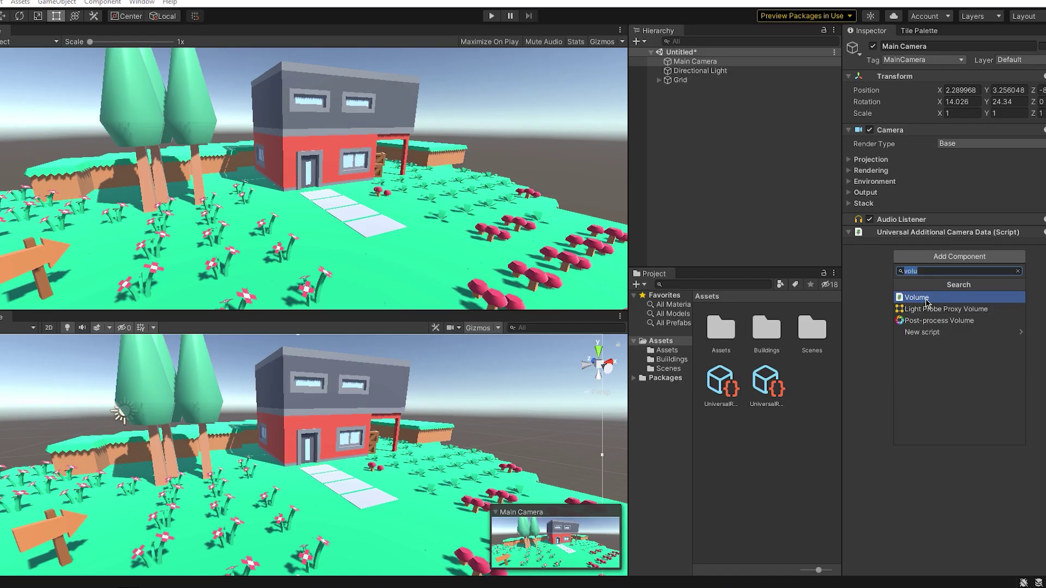
left_click(926, 299)
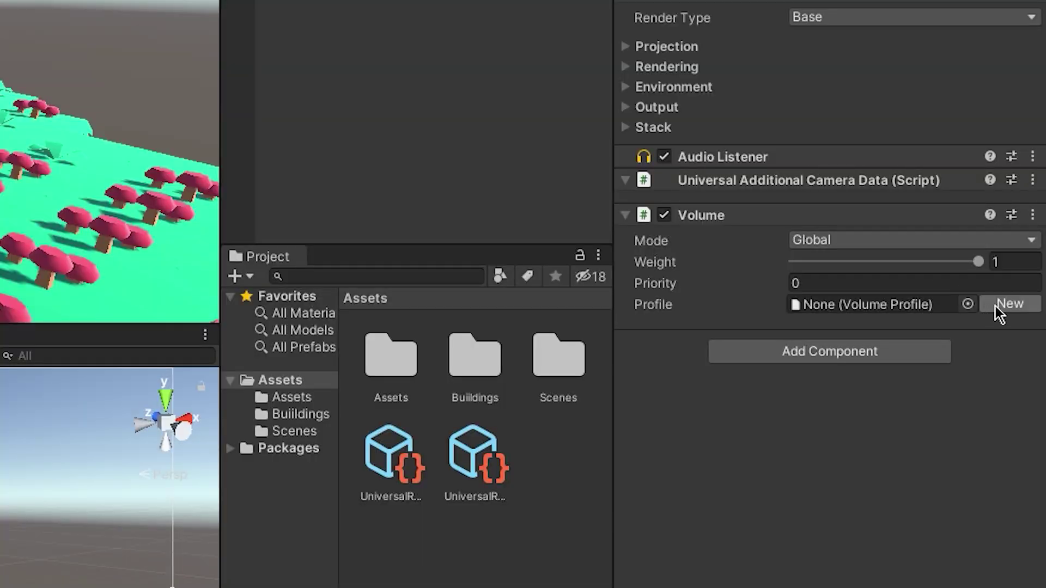
left_click(996, 306)
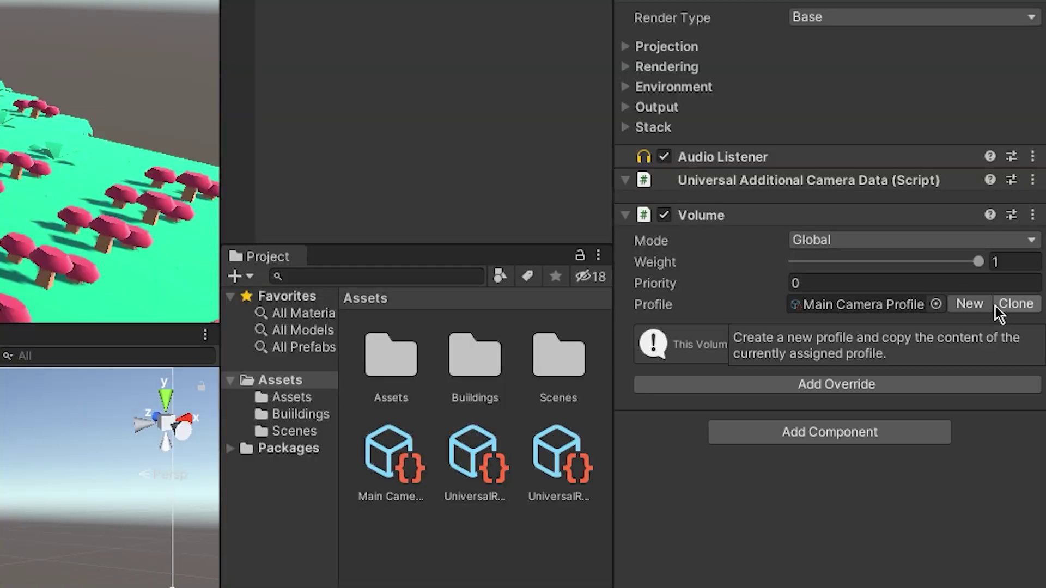
Add a Bloom override to the camera's volume, enable all its properties, raise Scatter to maximum and set the tint to red
left_click(934, 385)
left_click(874, 463)
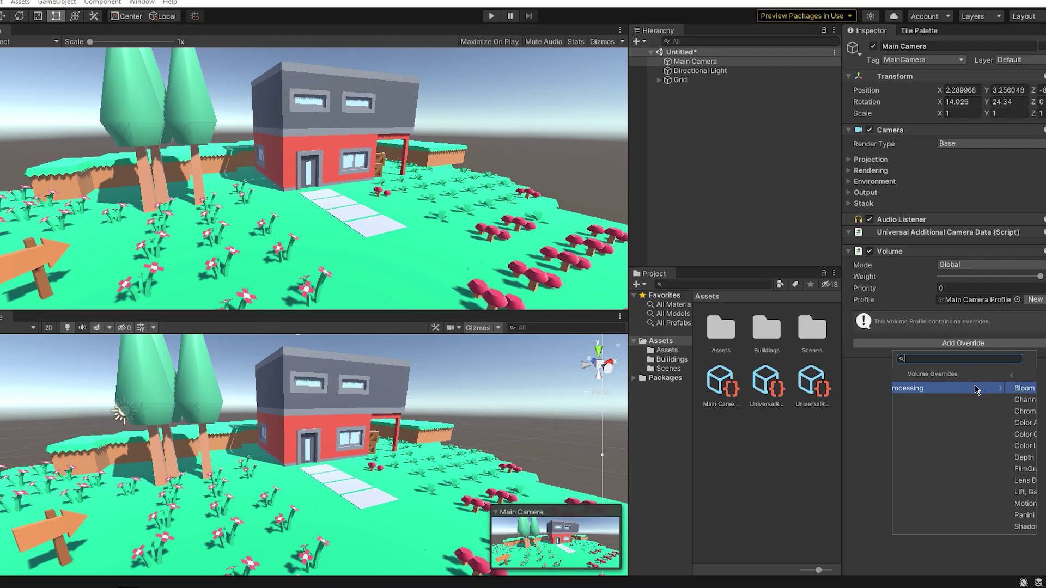
left_click(962, 389)
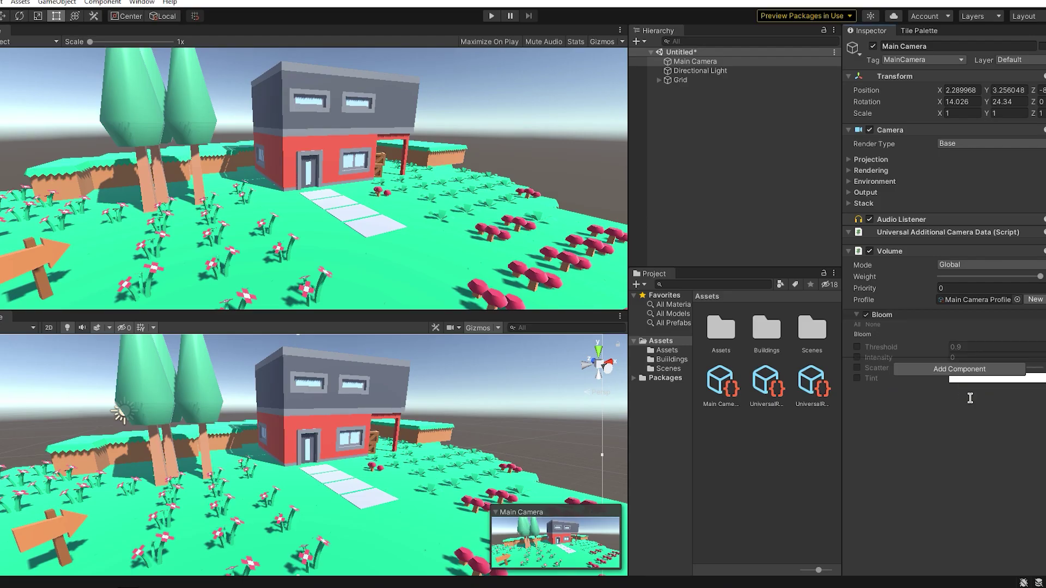
left_click(857, 325)
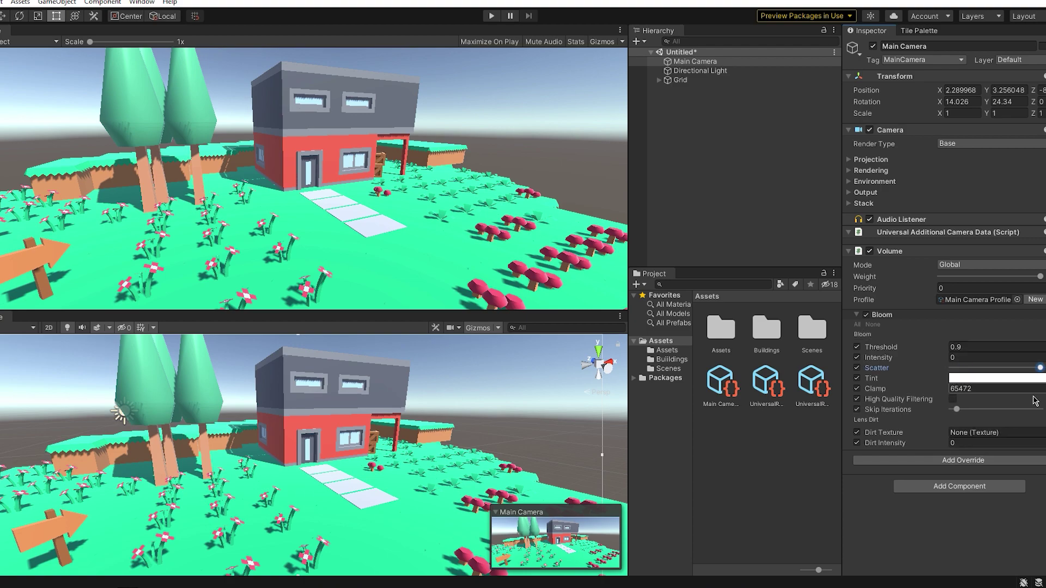
left_click(967, 380)
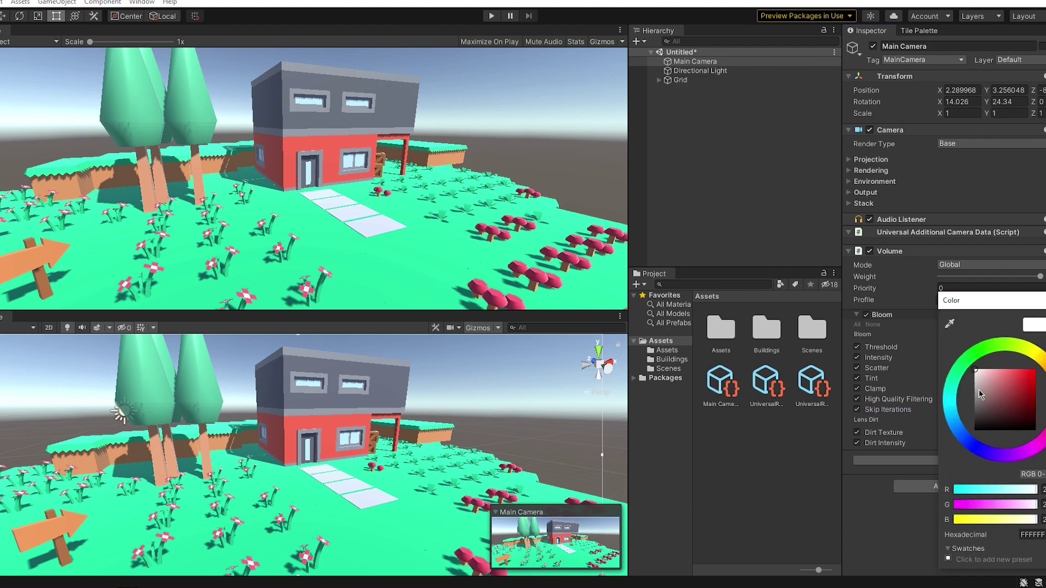
left_click(1045, 301)
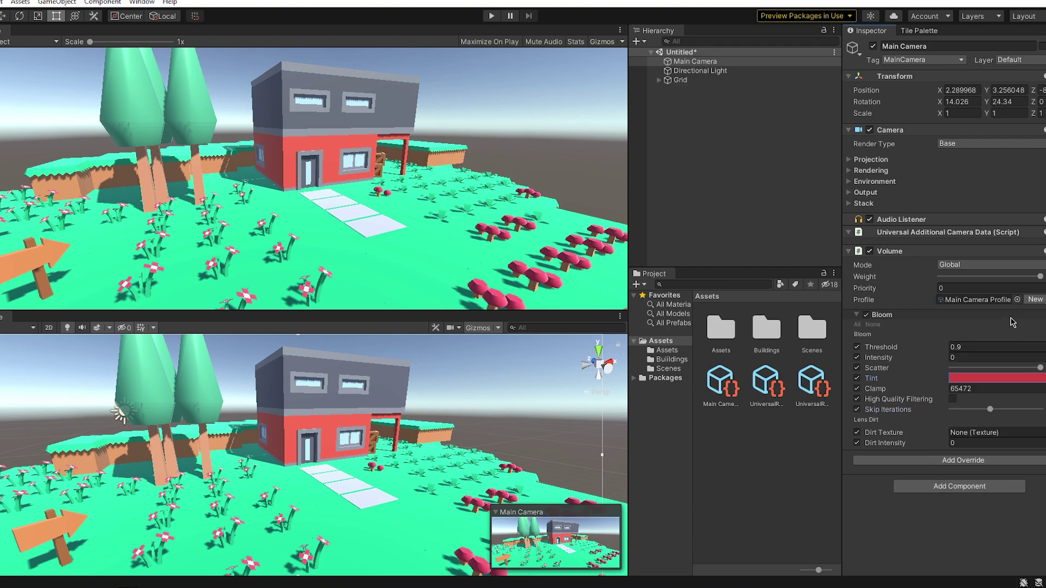
Remove the Bloom override from the camera's volume
left_click(1041, 315)
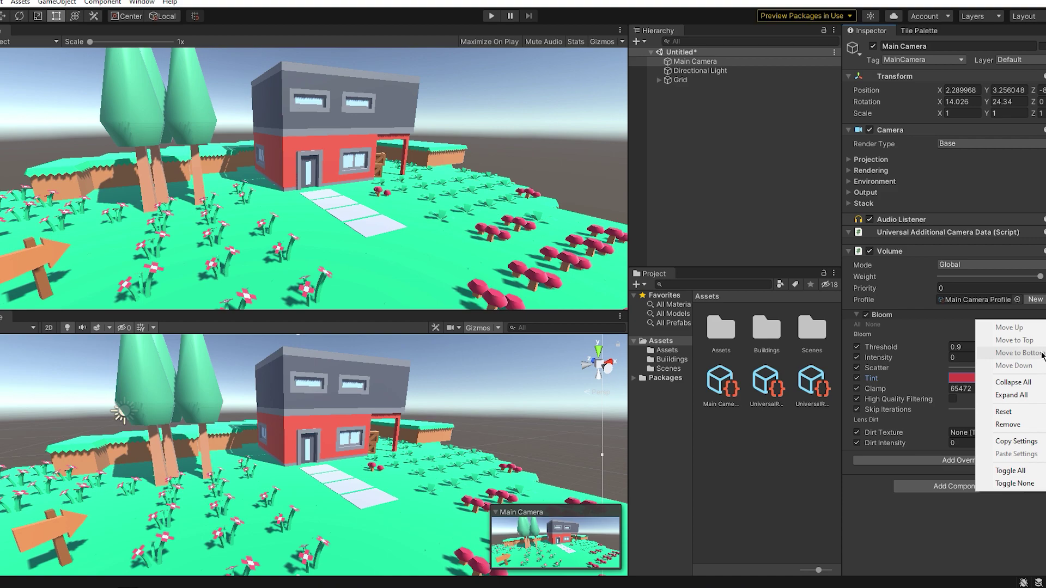
left_click(1007, 425)
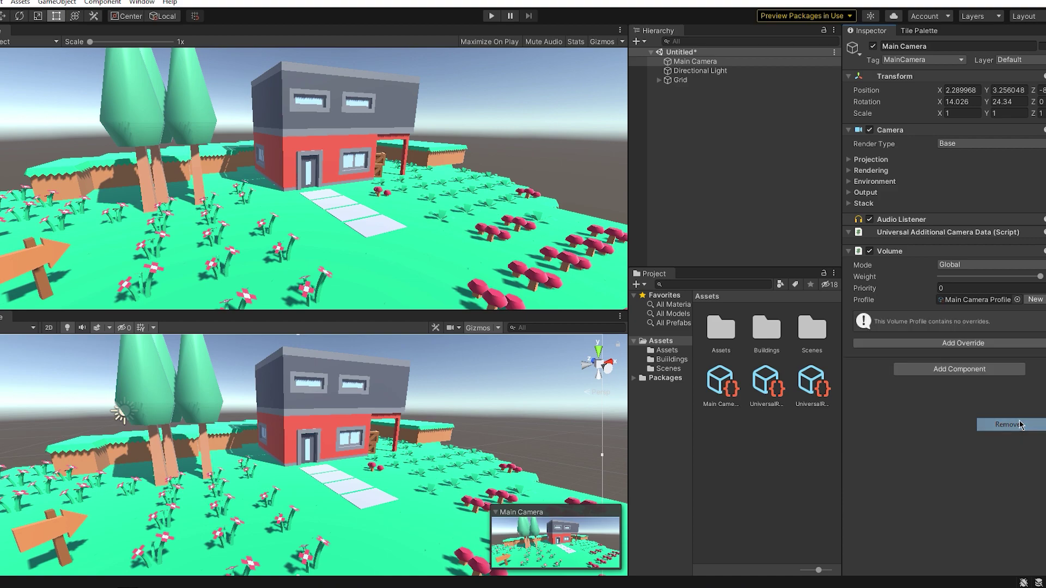
Try a Film Grain override with all properties enabled on the camera's volume, adjust its Intensity, and remove the override
left_click(997, 343)
left_click(984, 388)
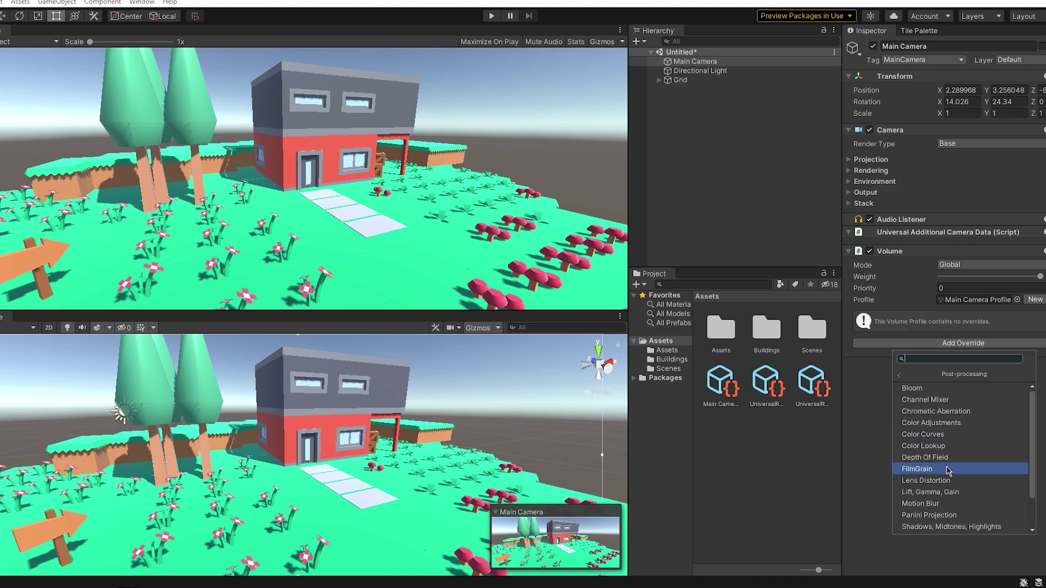
left_click(949, 471)
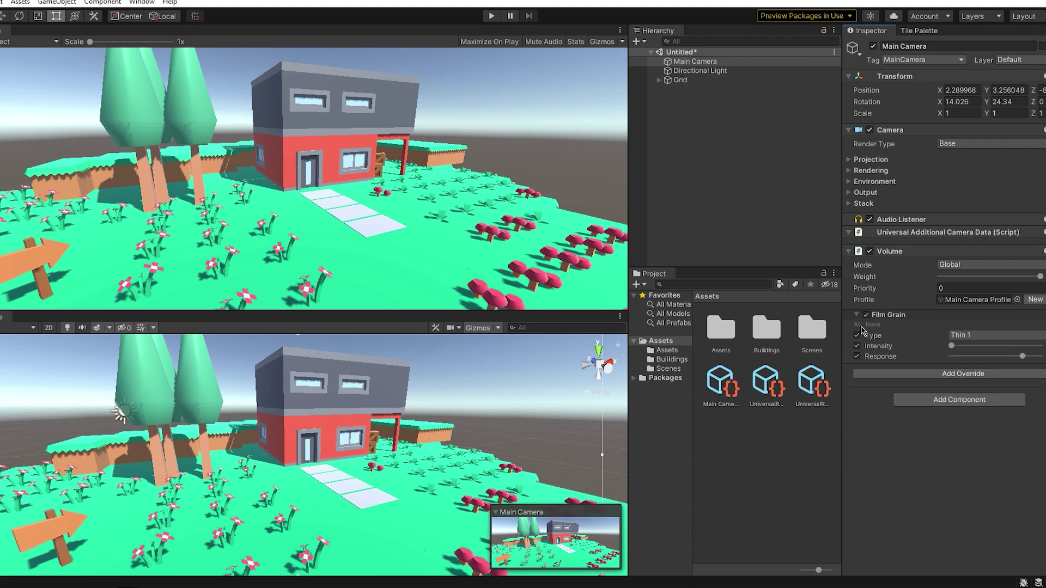
left_click_drag(973, 345, 991, 347)
left_click(1044, 315)
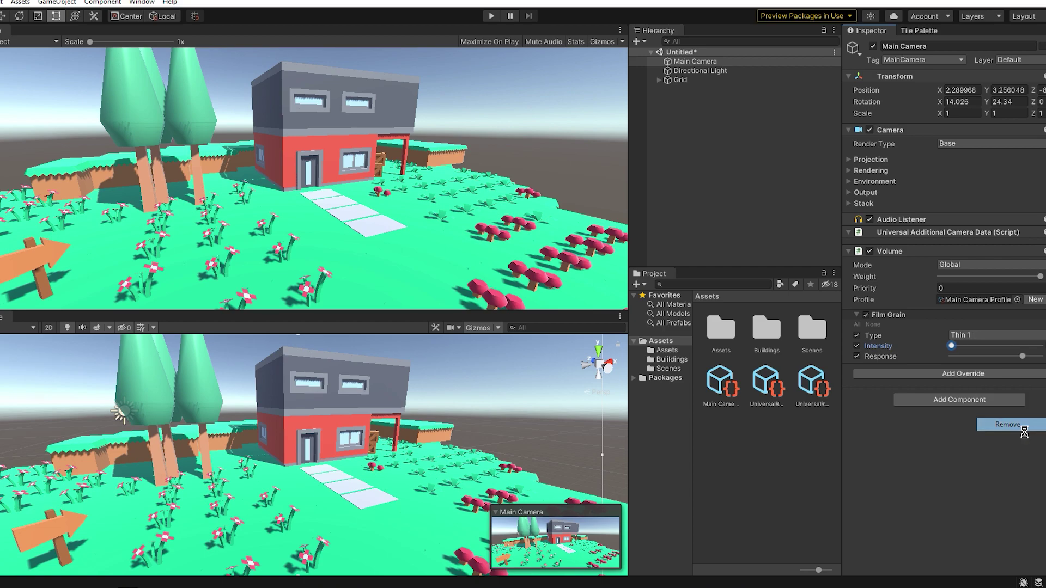
left_click(961, 342)
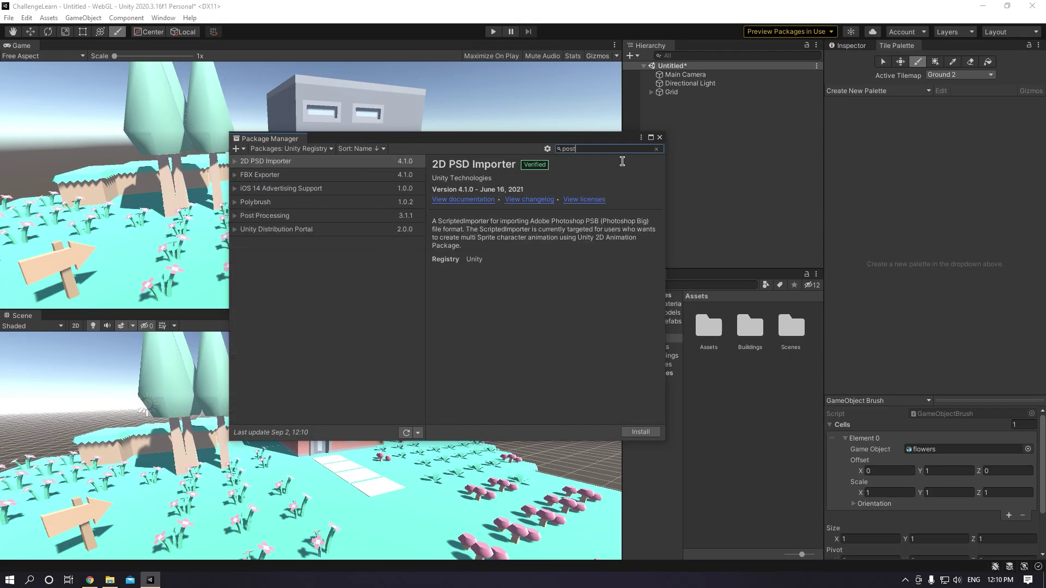
Search the Unity Registry packages for "post" and install the Post Processing package
type("st")
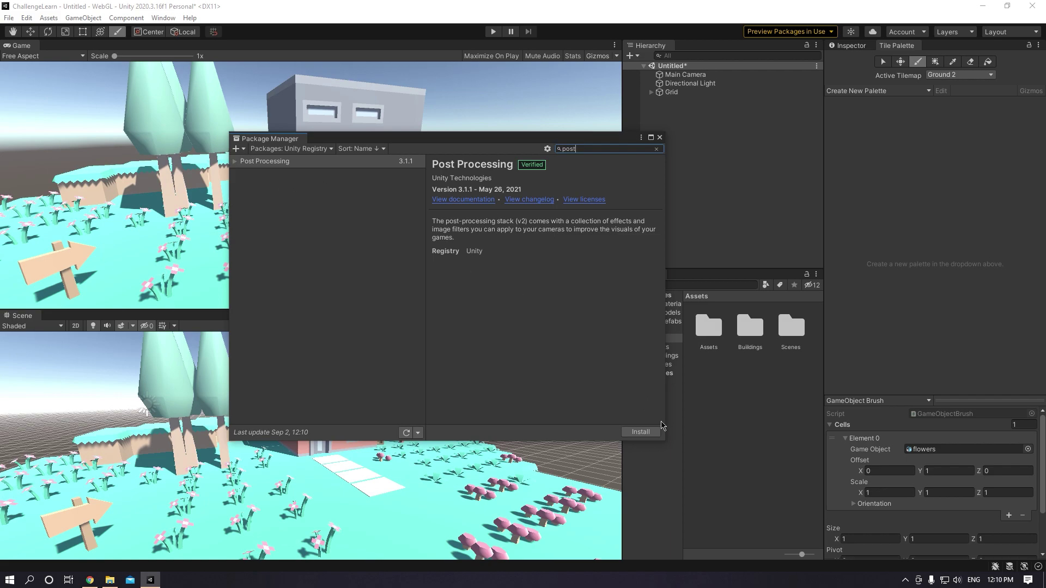
left_click(652, 434)
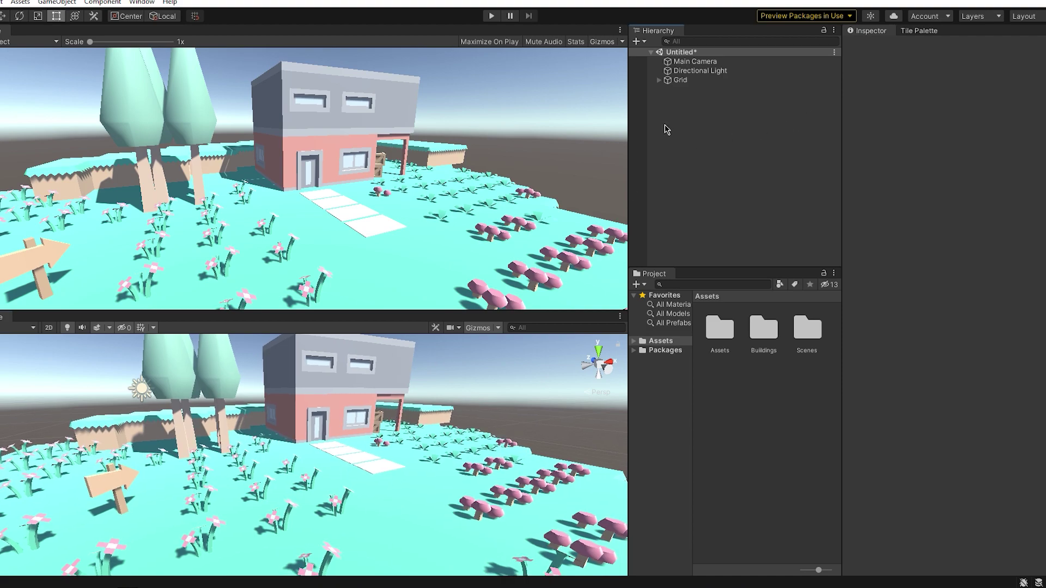
Create an empty game object in the scene and name it Post Processing Volume
right_click(666, 129)
left_click(717, 264)
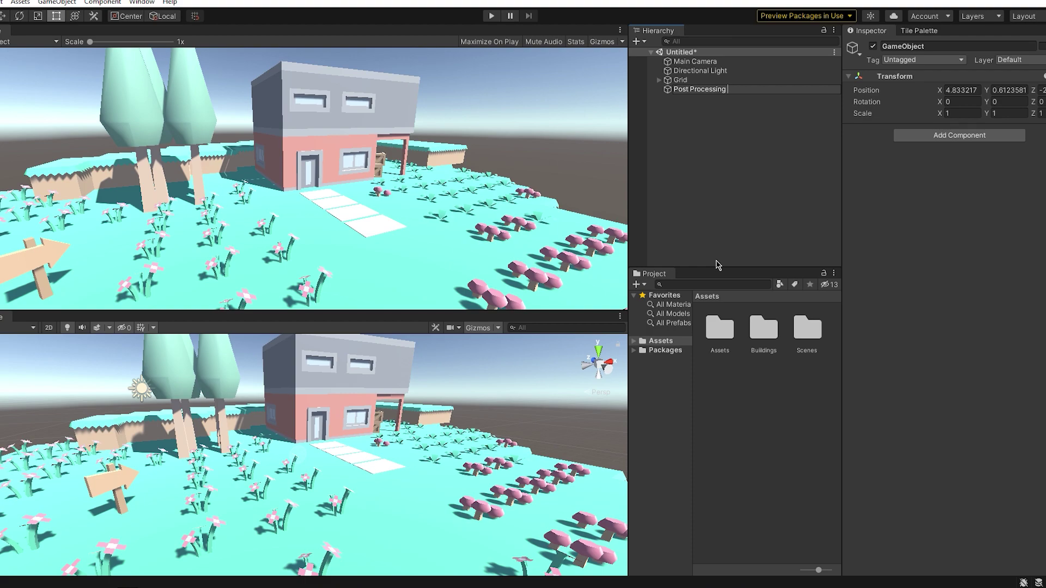
type("Post Processing Volume")
key("Return")
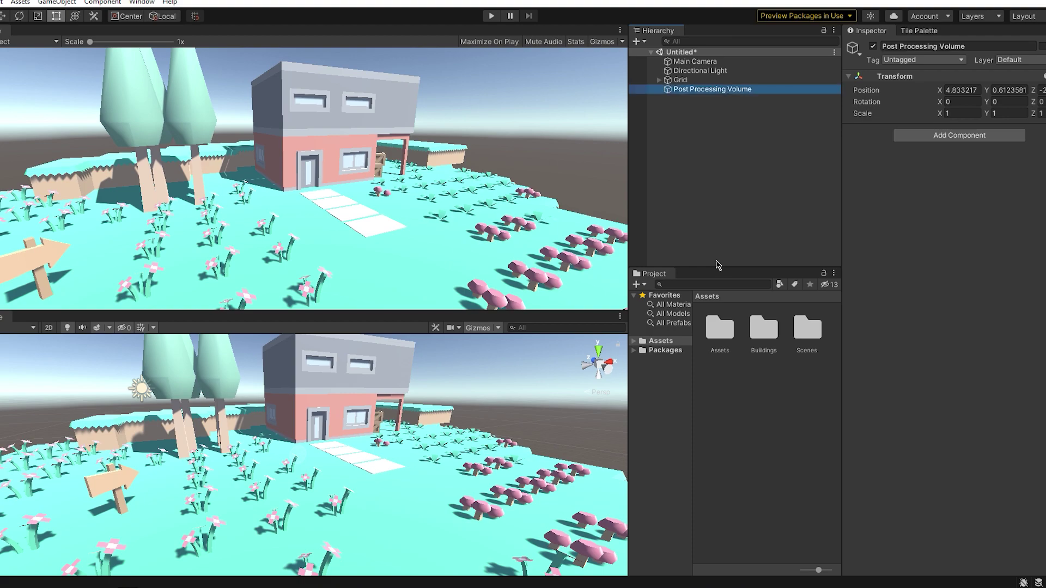
Add a Post-process Volume component to the Post Processing Volume object, make it global and create a new profile for it
left_click(960, 135)
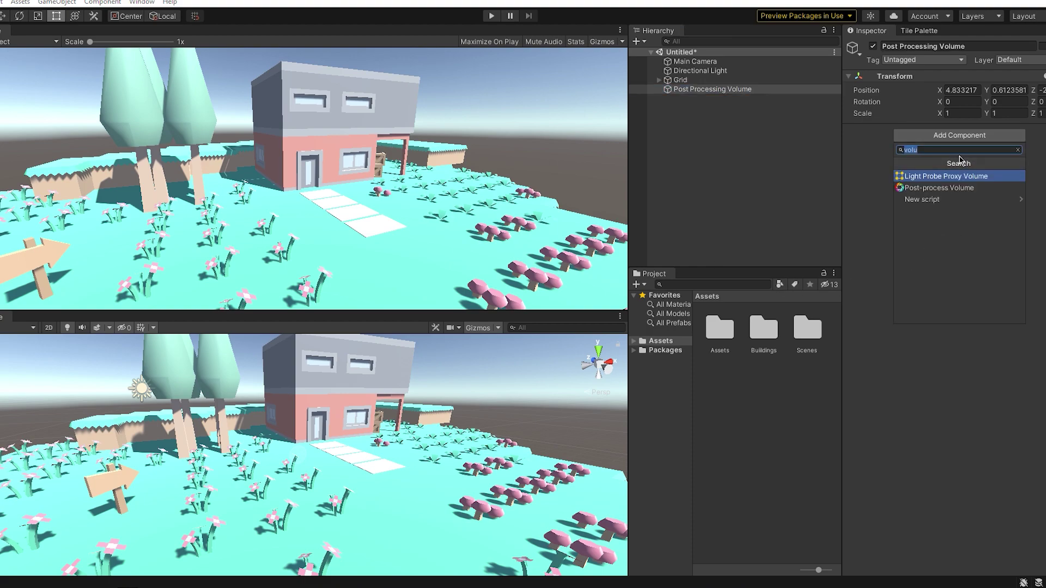
type("post")
left_click(953, 200)
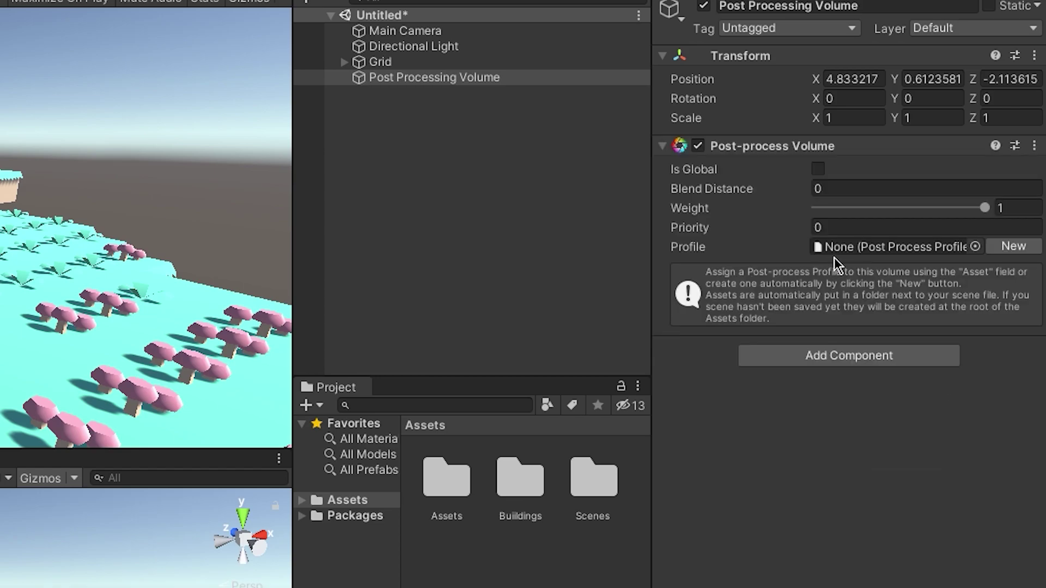
left_click(818, 169)
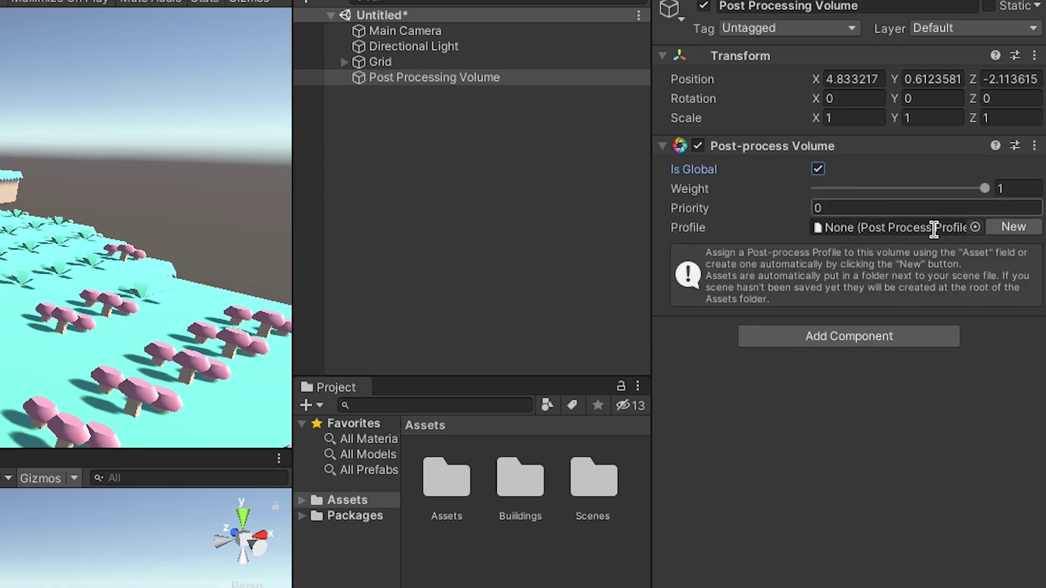
left_click(1014, 227)
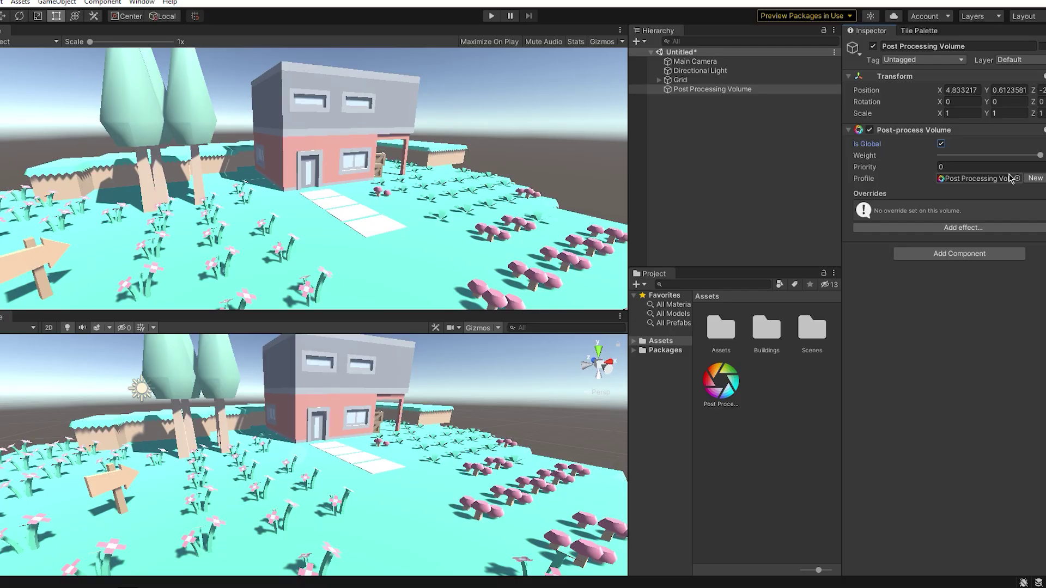
Name User Layer 6 "Post Processing" and assign the Post Processing Volume object to that layer
left_click(1030, 60)
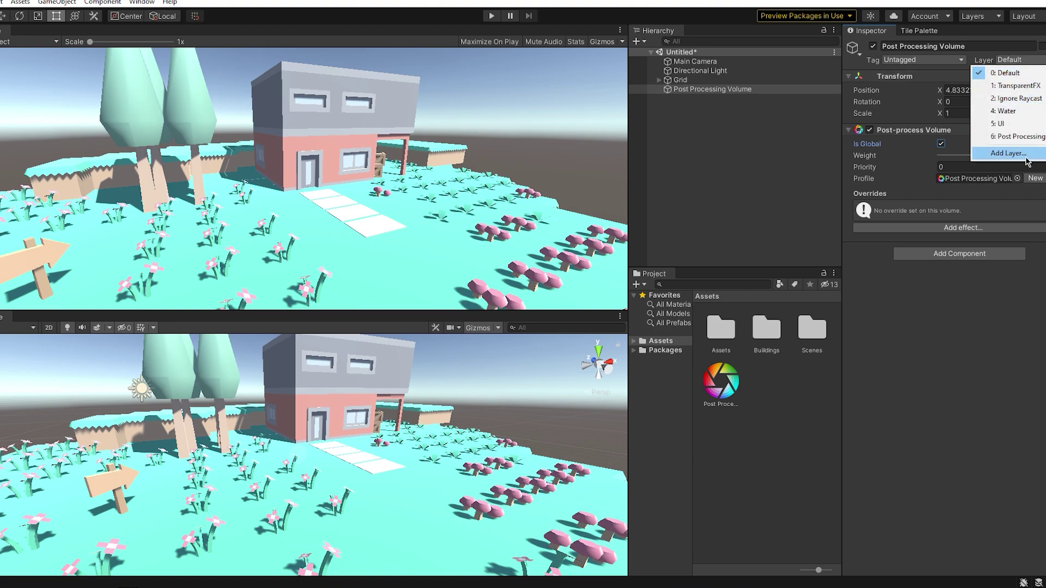
left_click(1027, 162)
left_click_drag(996, 185, 952, 186)
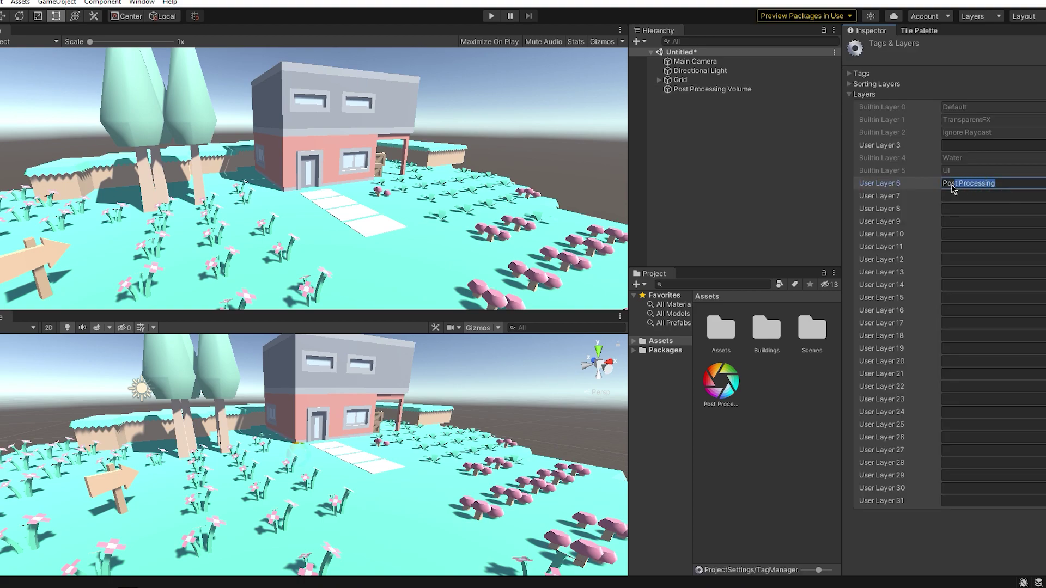
type("P")
left_click(760, 89)
left_click(1018, 60)
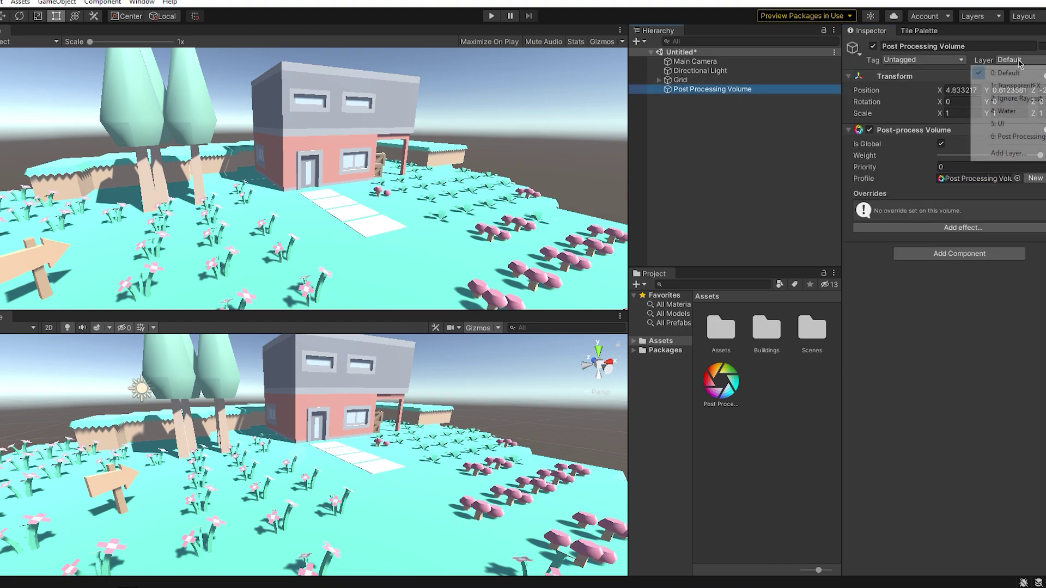
left_click(1027, 137)
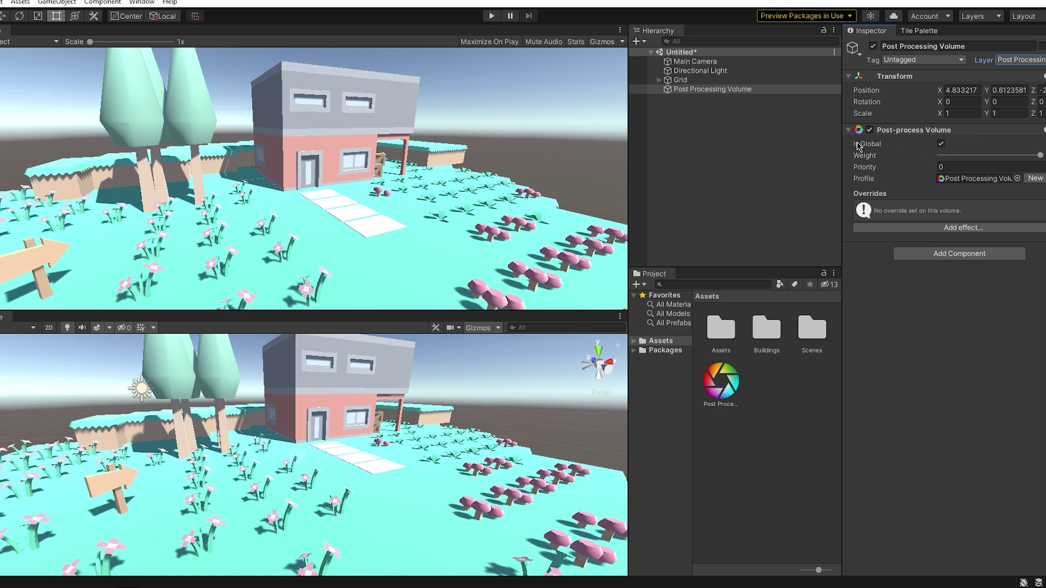
Add a Post-process Layer component to the Main Camera and set its volume blending layer to Post Processing
left_click(721, 63)
left_click(976, 428)
type("post")
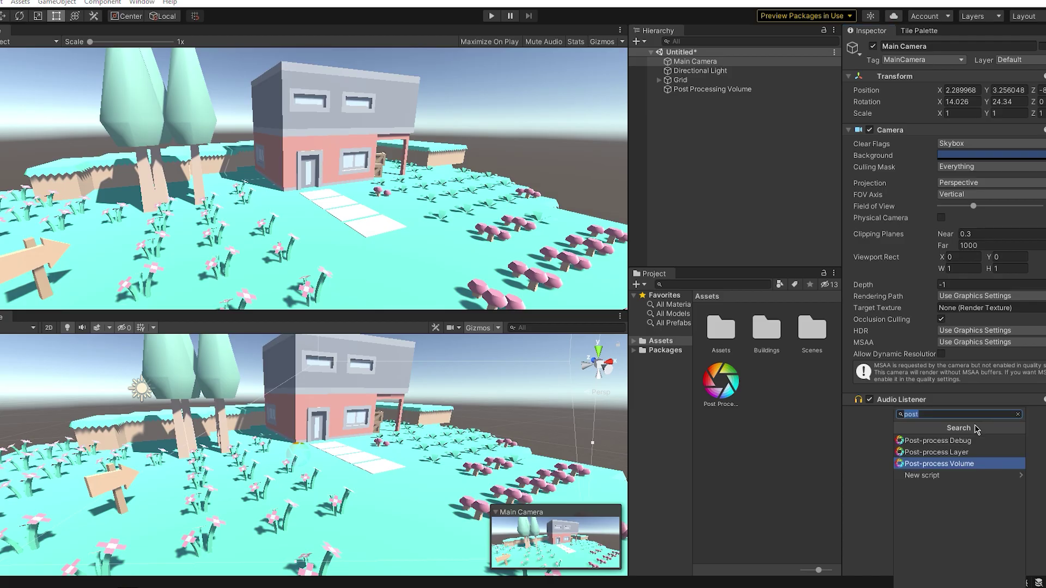
left_click(963, 454)
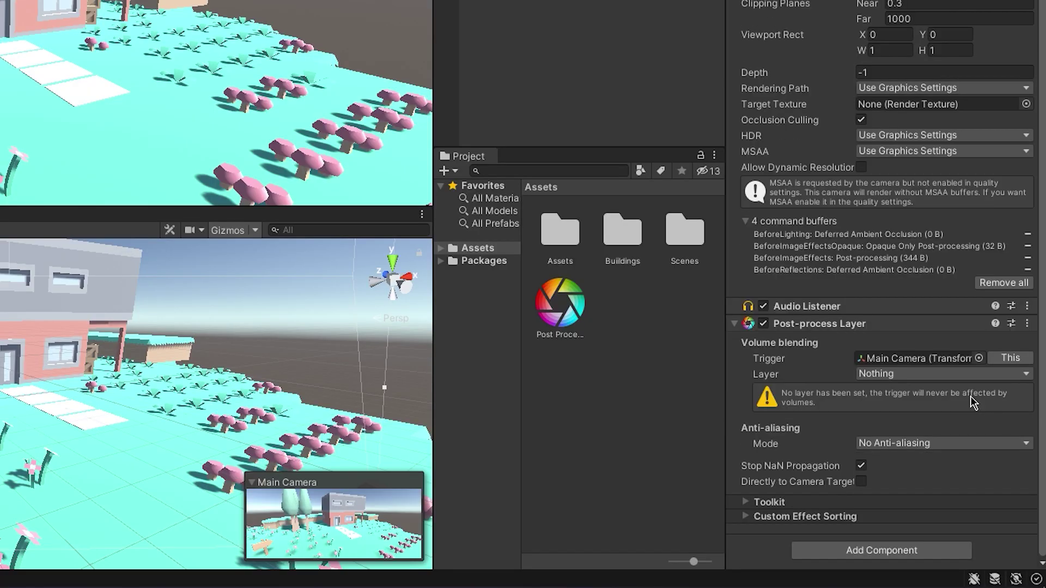
left_click(964, 374)
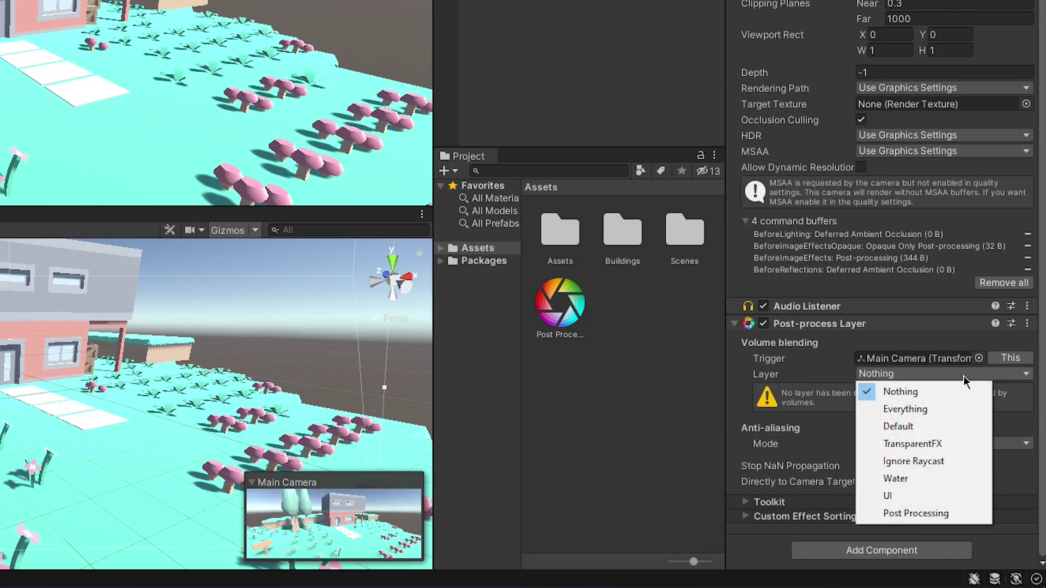
left_click(957, 512)
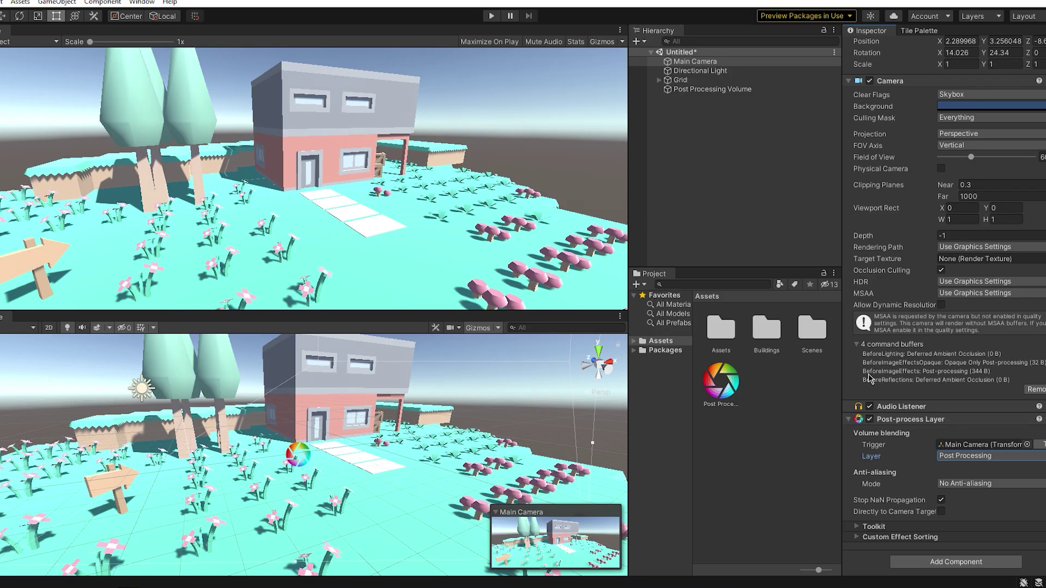
Try a Vignette effect on the Post Processing Volume with all properties enabled and Intensity at maximum, and remove the effect
left_click(735, 356)
left_click(738, 91)
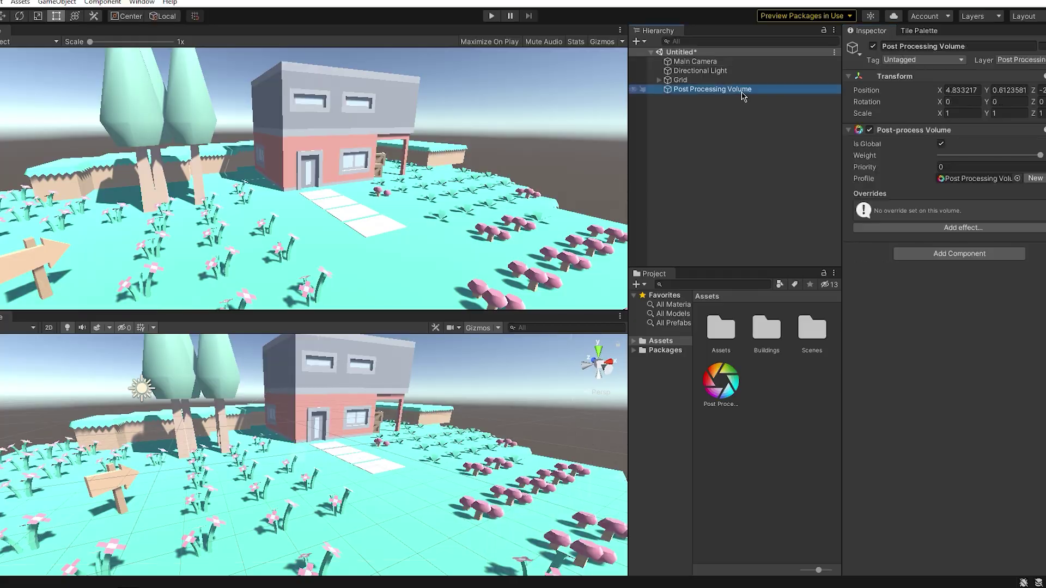
left_click(961, 229)
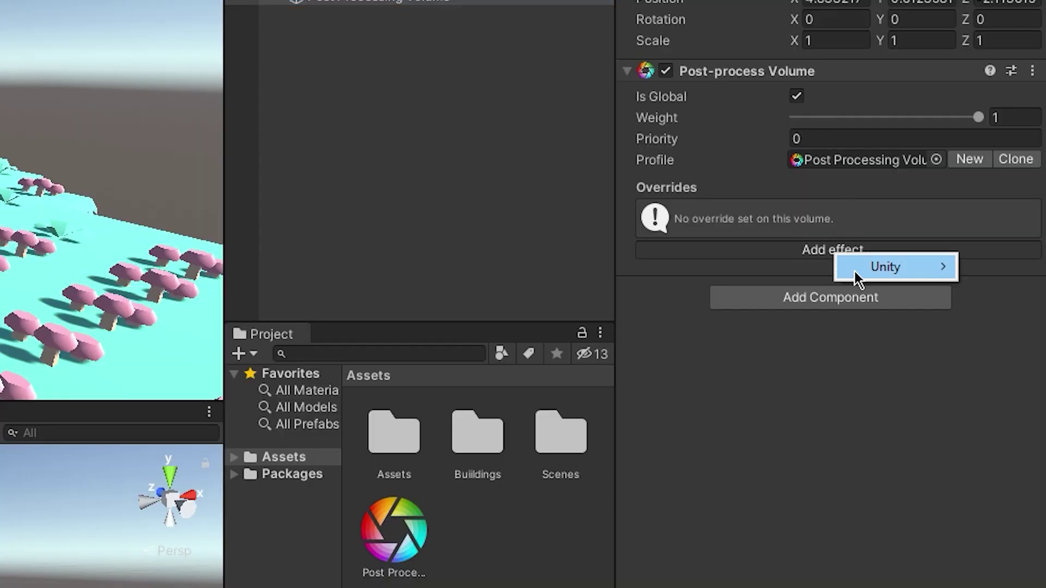
mouse_move(858, 275)
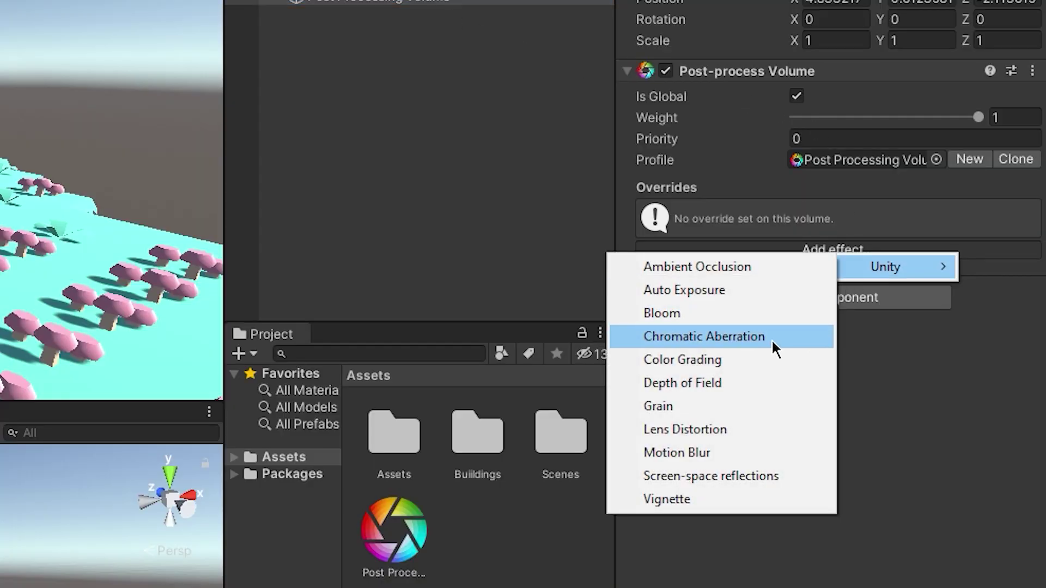
left_click(715, 500)
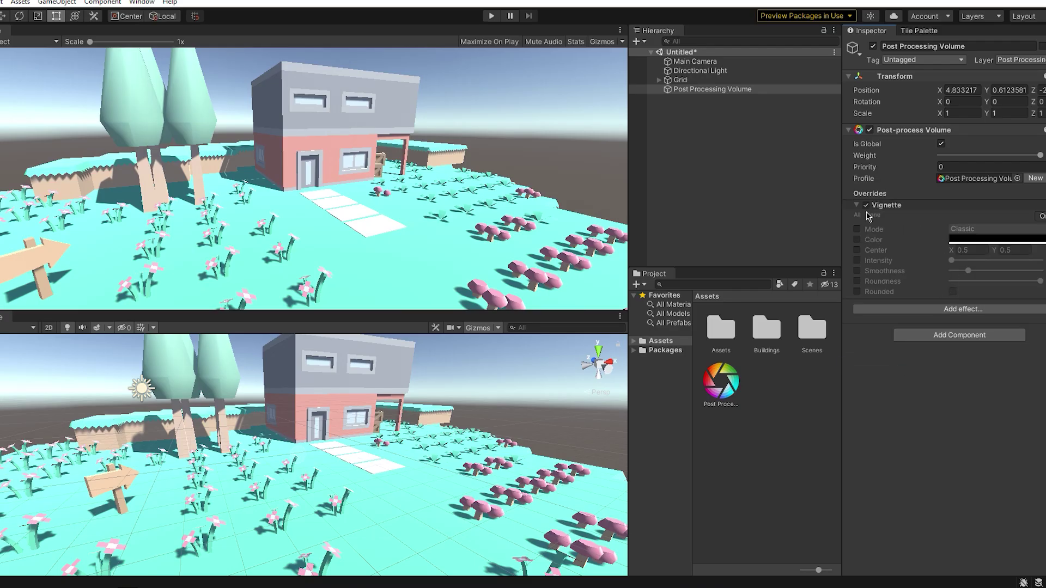
left_click(858, 216)
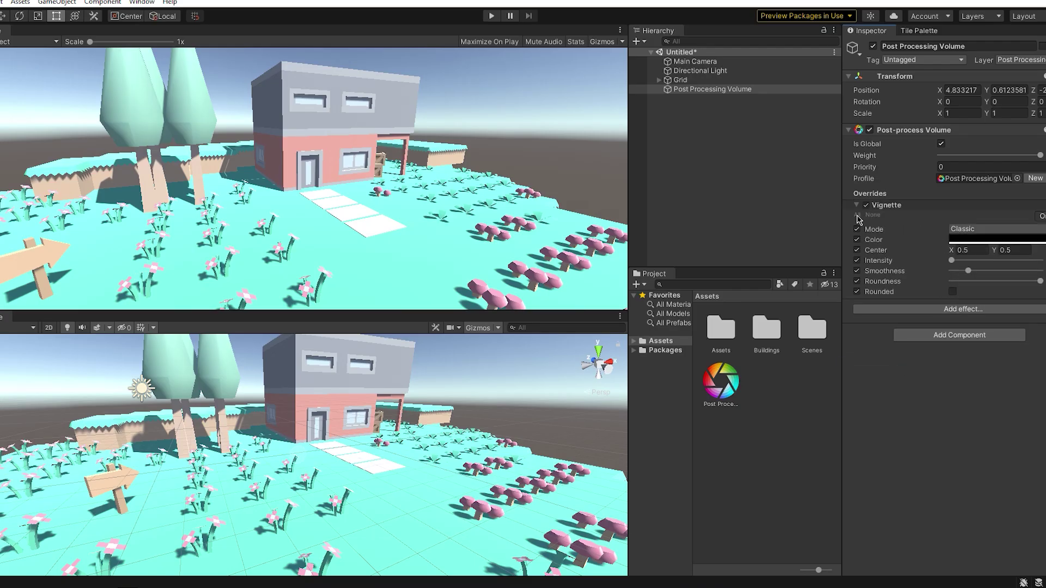
left_click_drag(952, 261, 1041, 260)
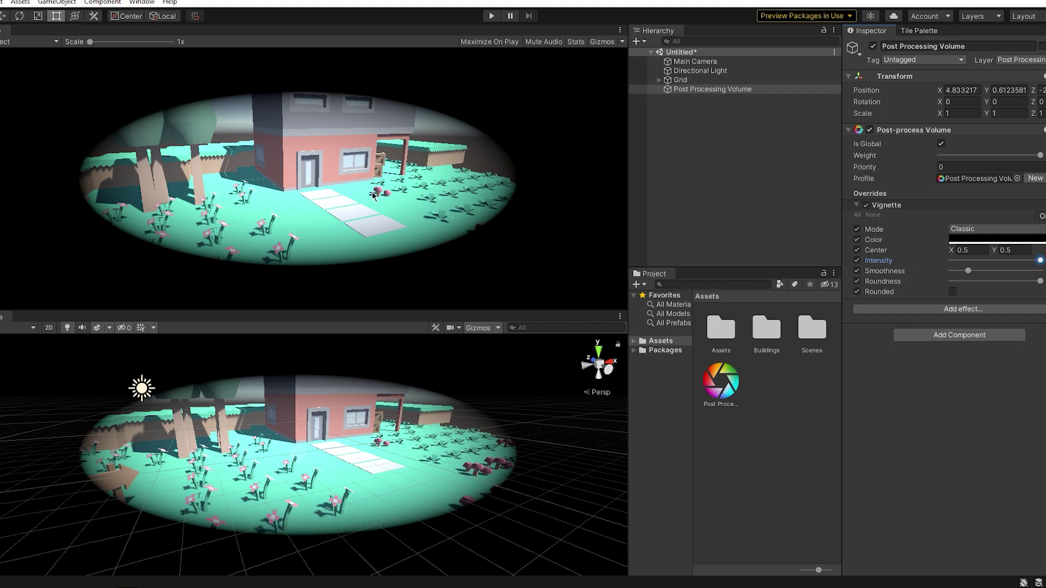
right_click(986, 206)
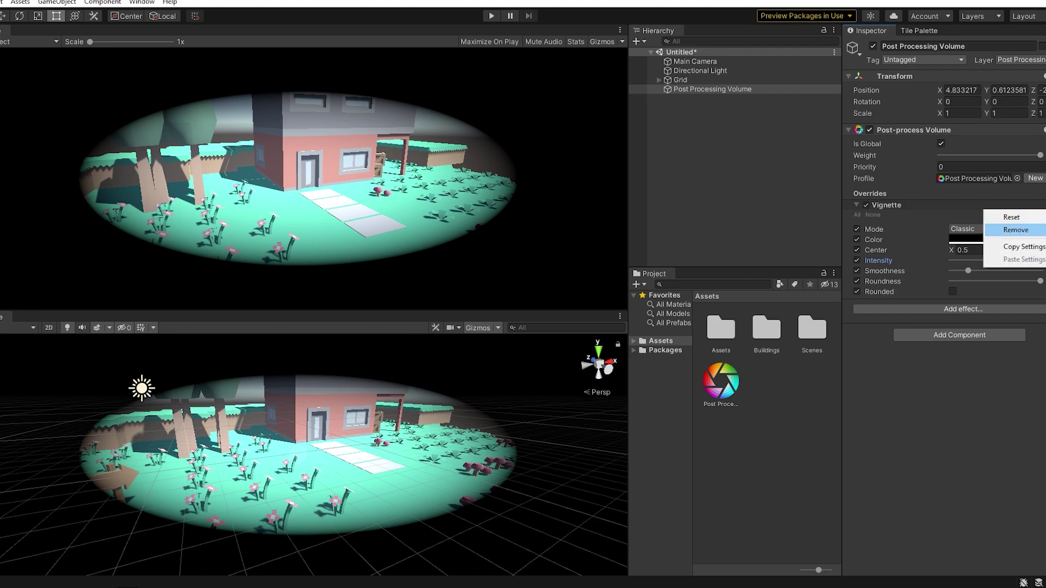
left_click(1005, 227)
Add an Ambient Occlusion effect to the Post Processing Volume and enable all its properties
left_click(984, 228)
mouse_move(989, 240)
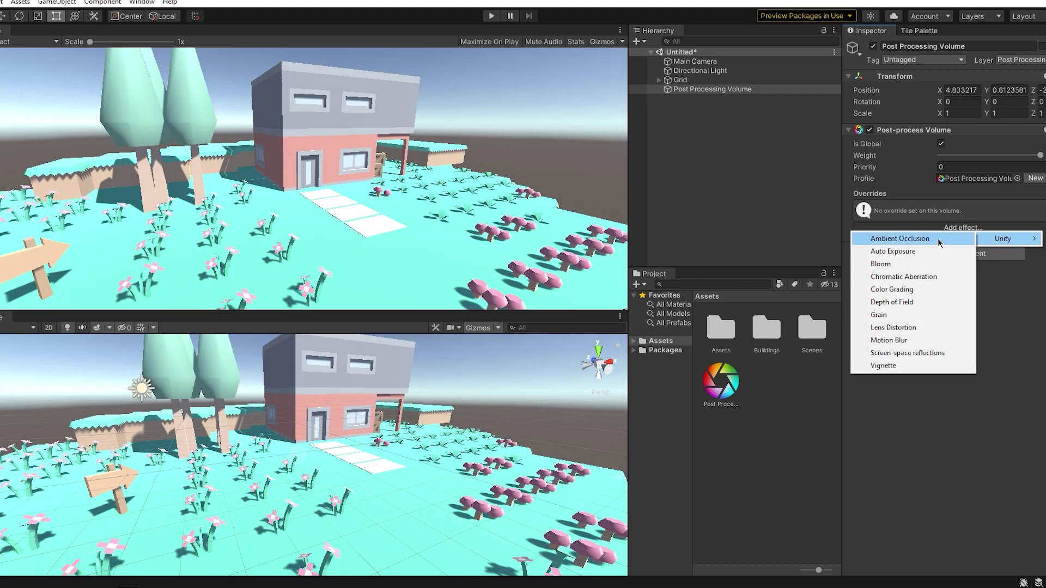
left_click(945, 235)
left_click(858, 215)
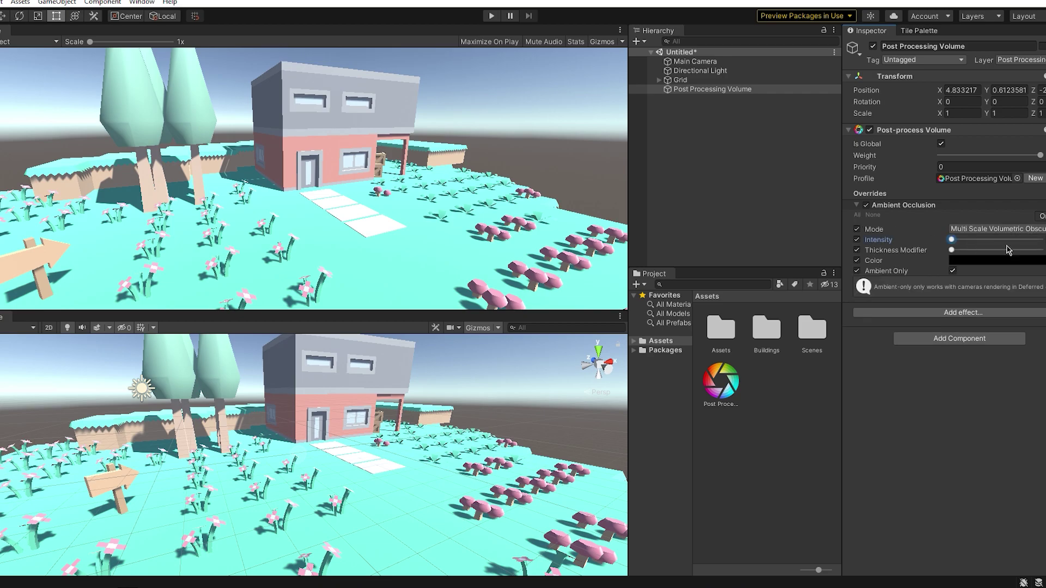
Try Scalable Ambient Obscurance, return the mode to Multi Scale Volumetric Obscurance, and slightly raise the Ambient Occlusion Intensity and Thickness Modifier
left_click(1009, 229)
left_click(985, 242)
left_click(1006, 230)
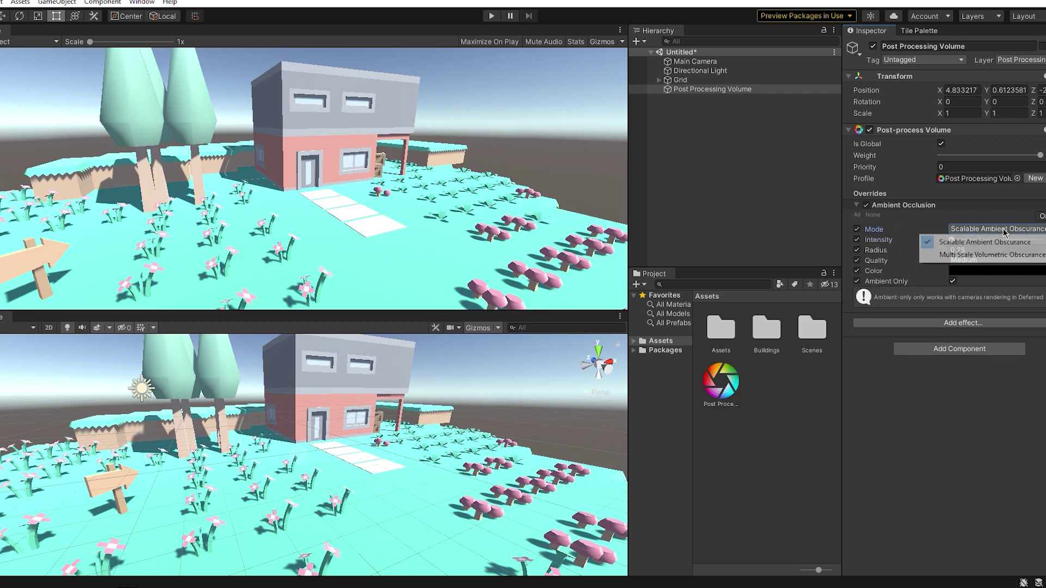
left_click(975, 255)
left_click_drag(952, 240, 967, 261)
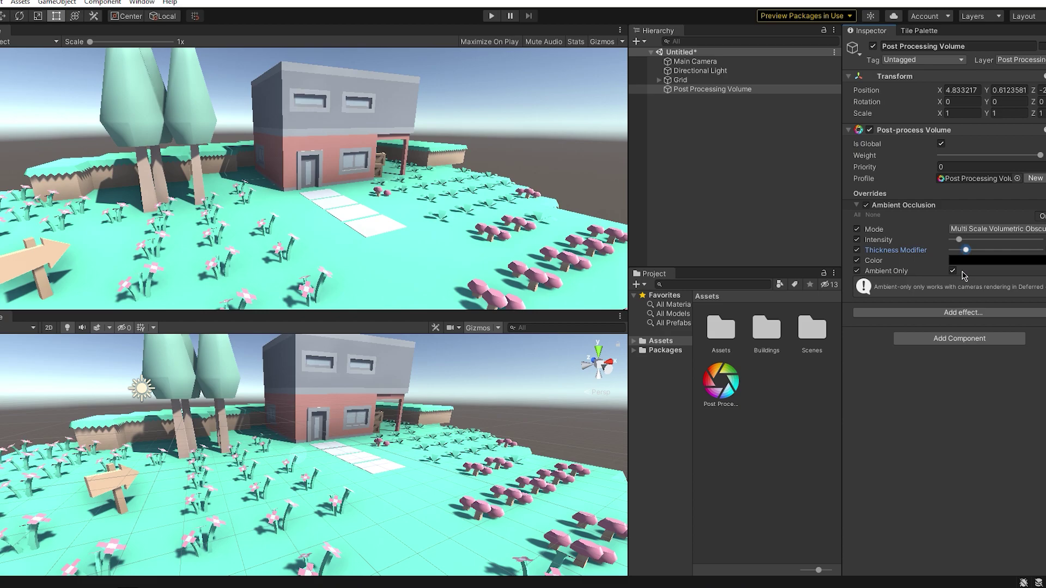
Try other hues and shades for the Ambient Occlusion color, settling on a near-black tone
left_click(977, 261)
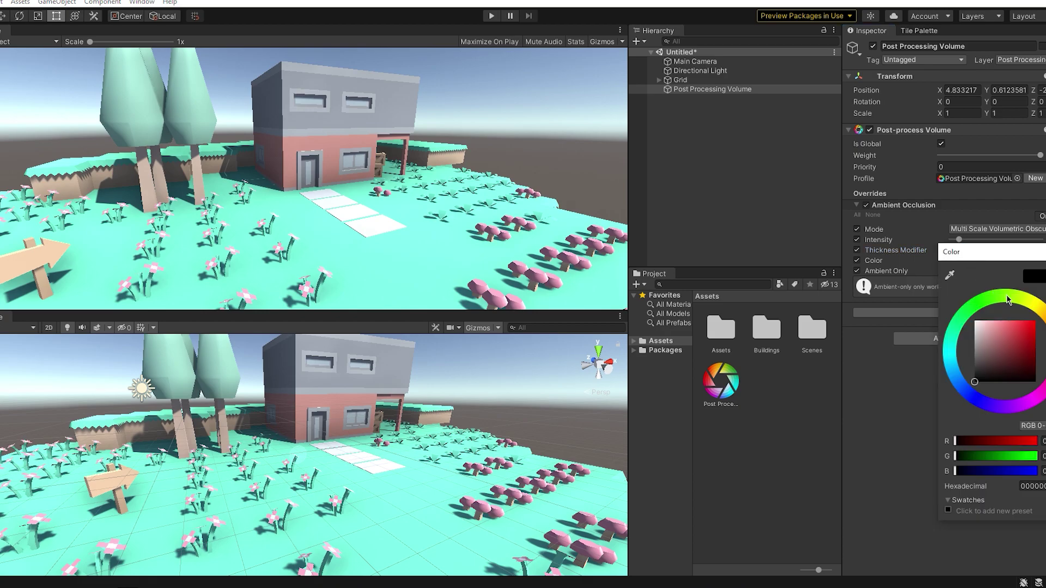
left_click(1033, 306)
mouse_move(1023, 344)
left_mouse_down()
mouse_move(1005, 351)
mouse_move(979, 336)
mouse_move(986, 359)
mouse_move(987, 348)
mouse_move(957, 376)
left_mouse_up()
left_click(1045, 252)
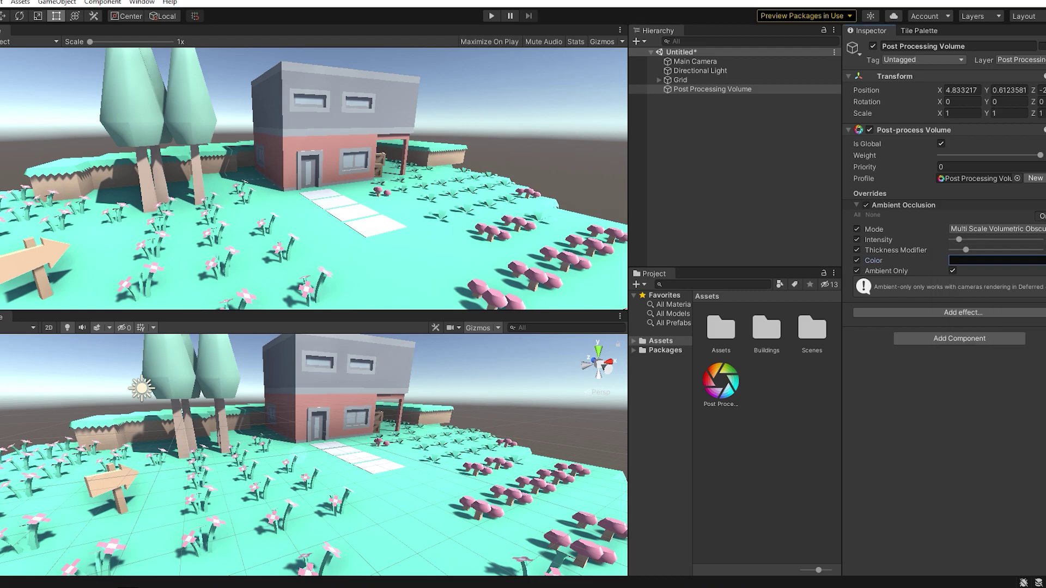
Compare the Scalable Ambient Obscurance mode with Multi Scale Volumetric Obscurance for Ambient Occlusion, ending on the latter
left_click(1029, 229)
left_click(985, 242)
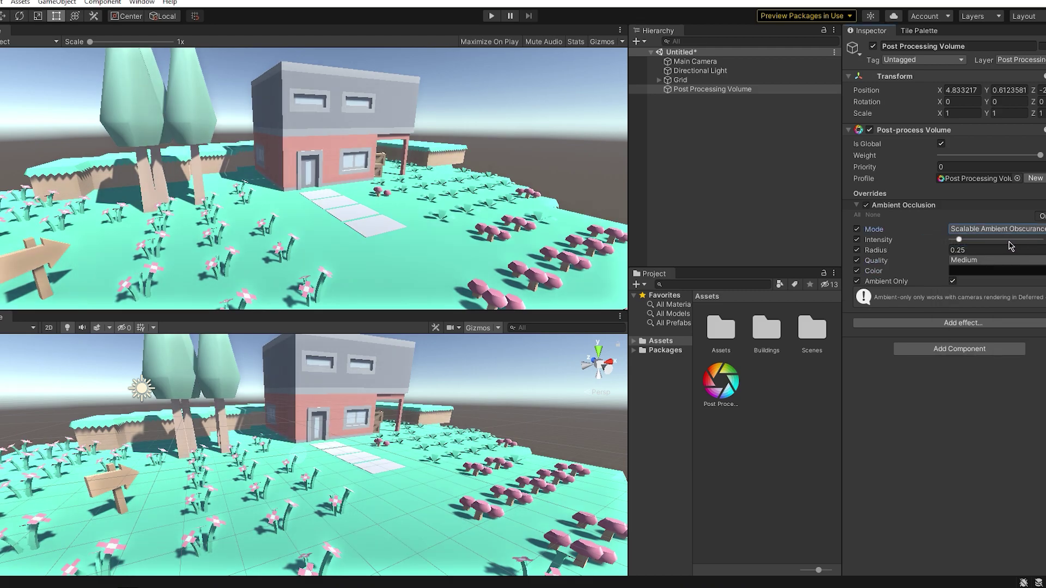
left_click(1008, 229)
left_click(1001, 252)
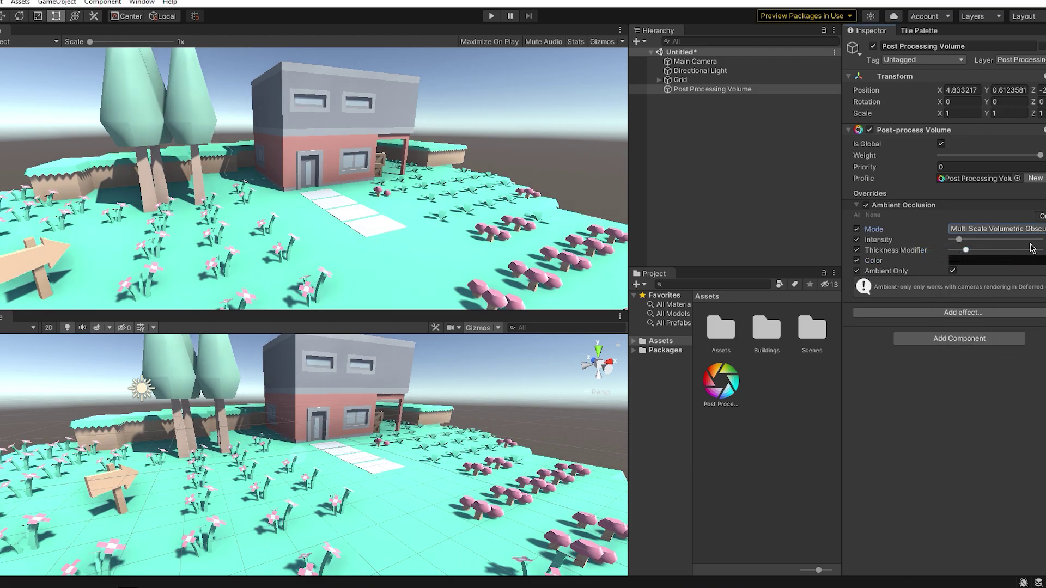
Open the list of Unity effects available for the Post Processing Volume
left_click(1014, 313)
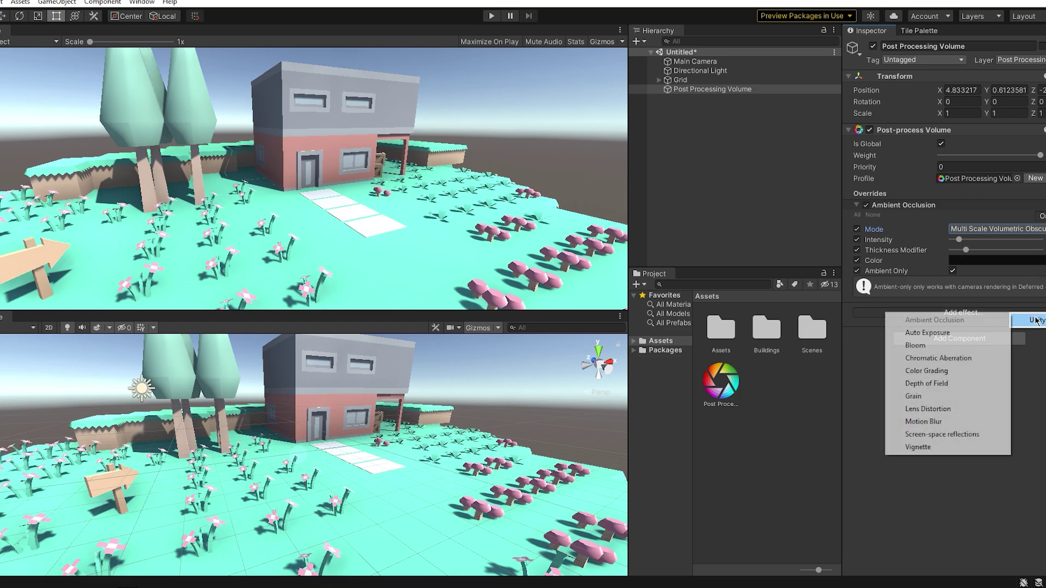